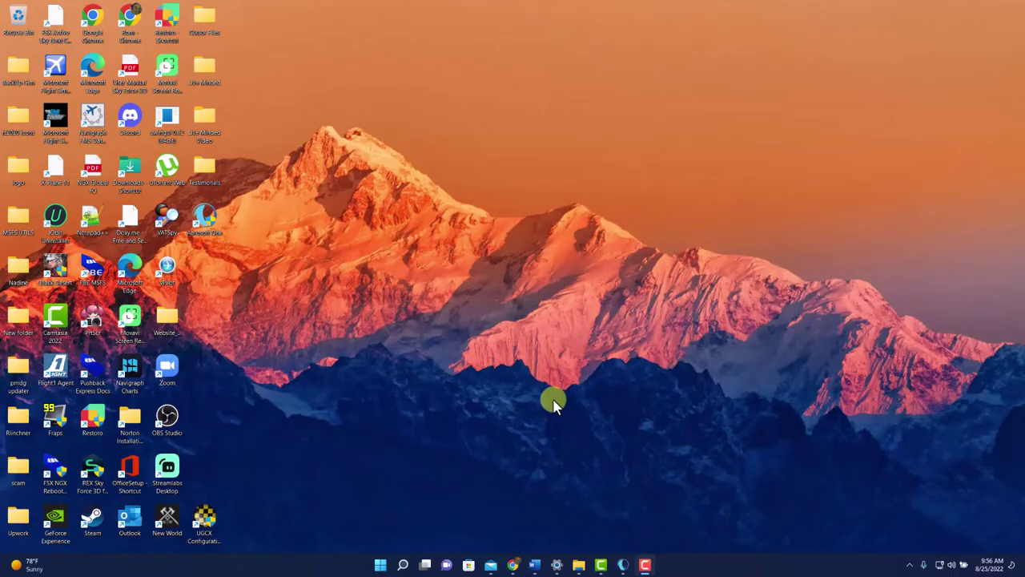
Search Start for 'mouse' and open Additional mouse settings from the Mouse settings page.
left_click(382, 567)
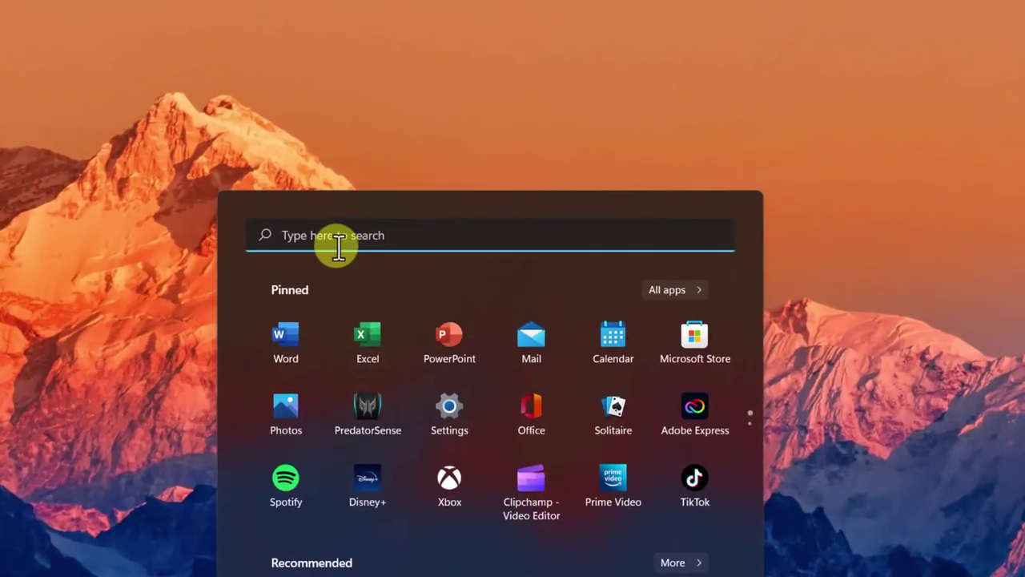
left_click(429, 210)
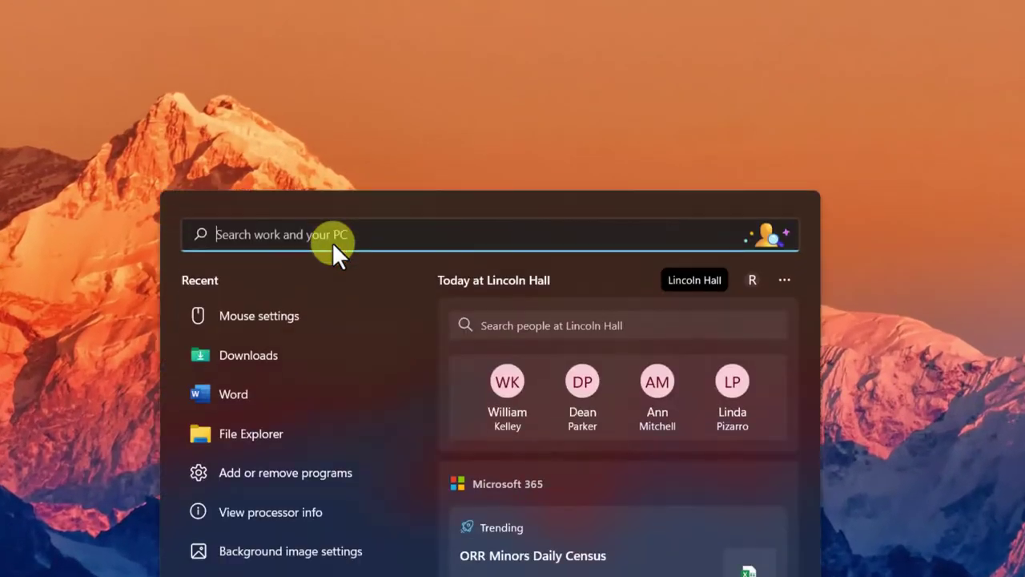
type("mouse")
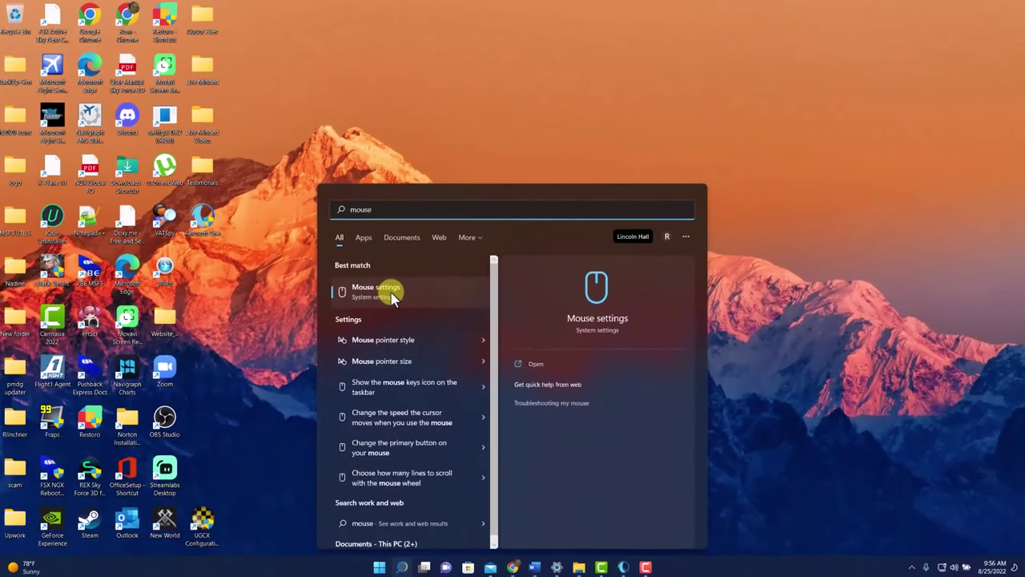
left_click(392, 293)
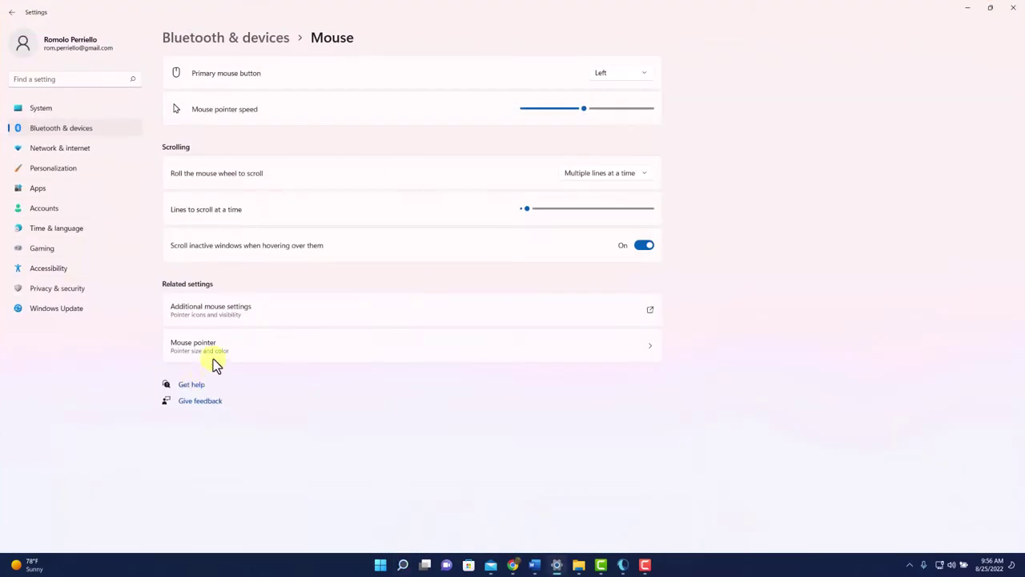
left_click(215, 319)
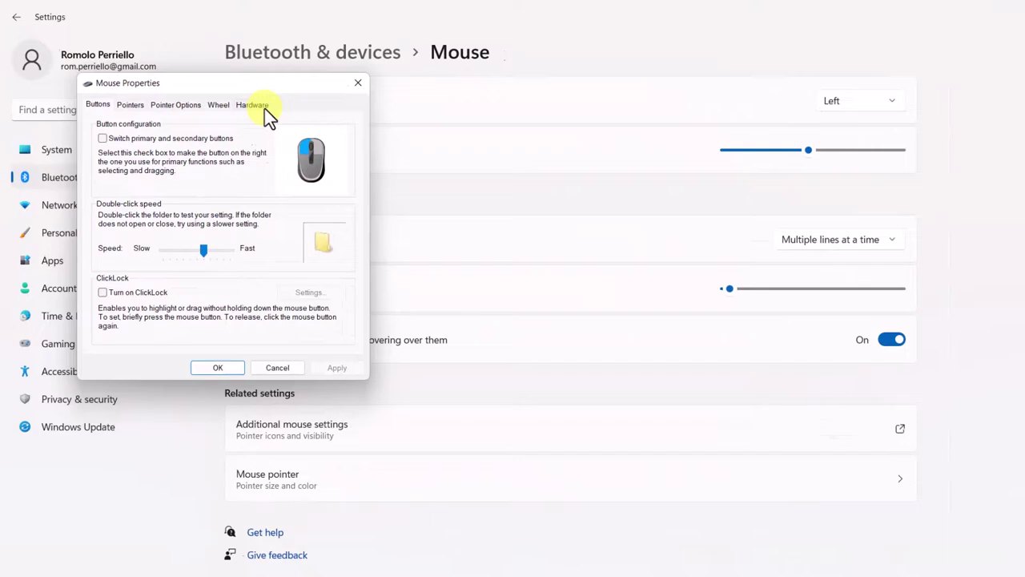
Move Mouse Properties aside and show the Pointers tab, keeping the scheme at (None).
left_click_drag(194, 67, 291, 177)
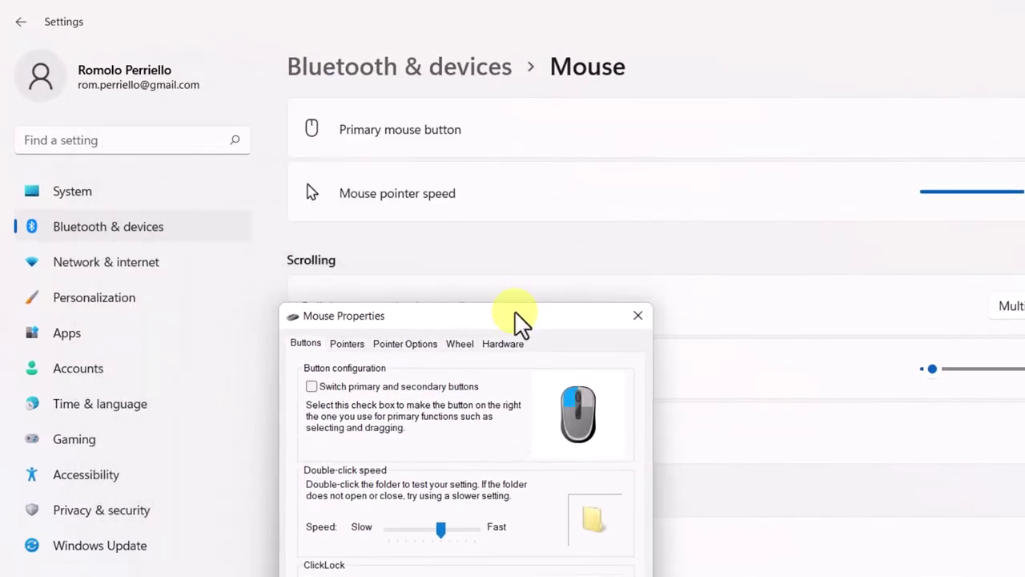
left_click(357, 345)
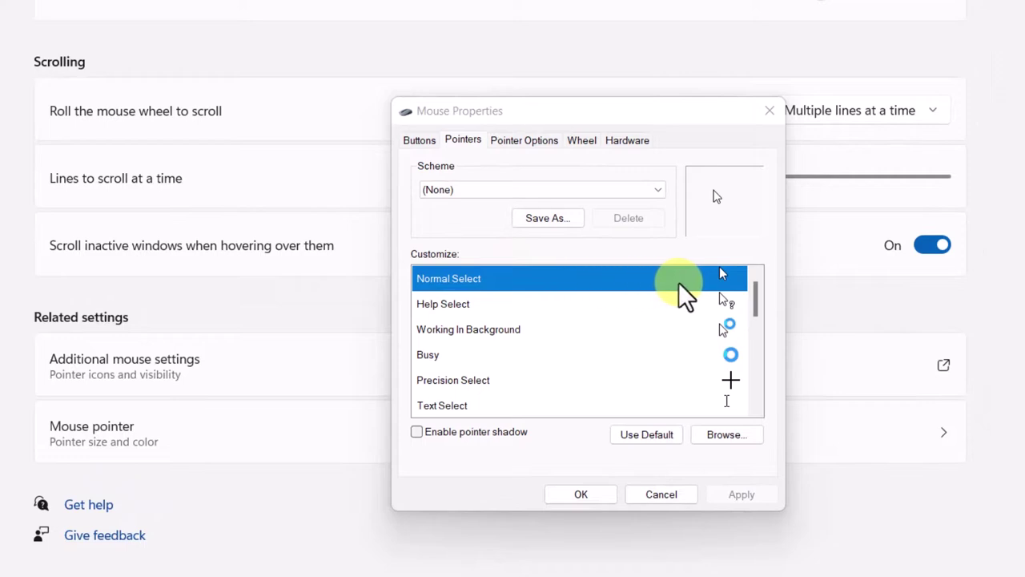
left_click(498, 191)
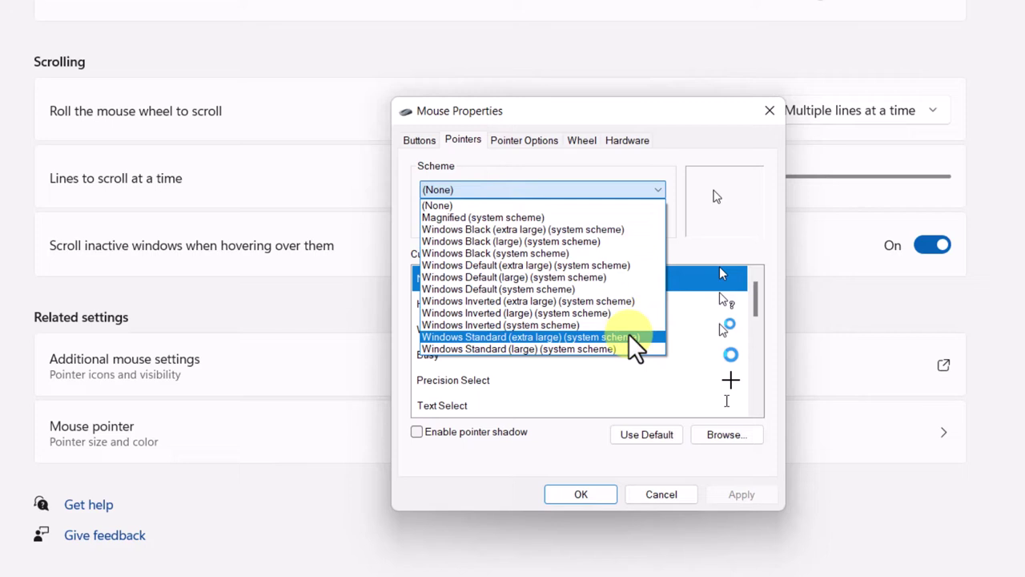
left_click(584, 196)
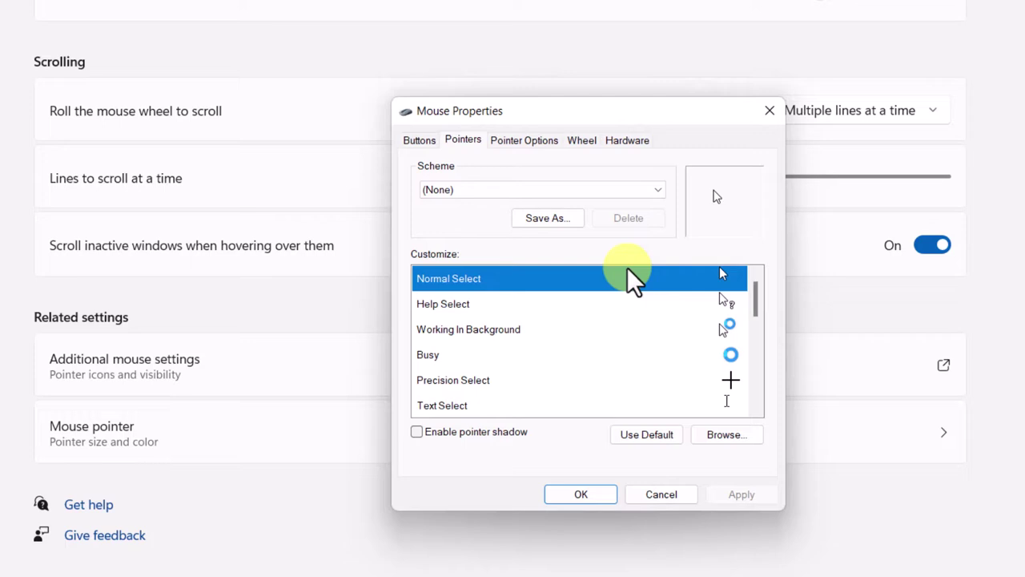
Return to the rw-designer home page, open the Cursor Editor gallery and enter 'cursor highlight' in its search box.
double_click(629, 278)
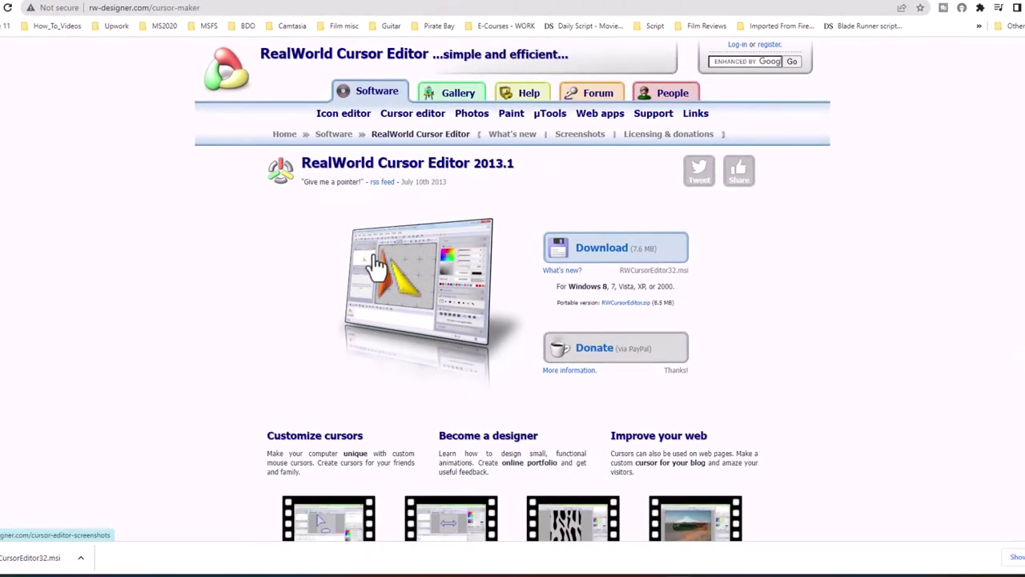
key("alt+Left")
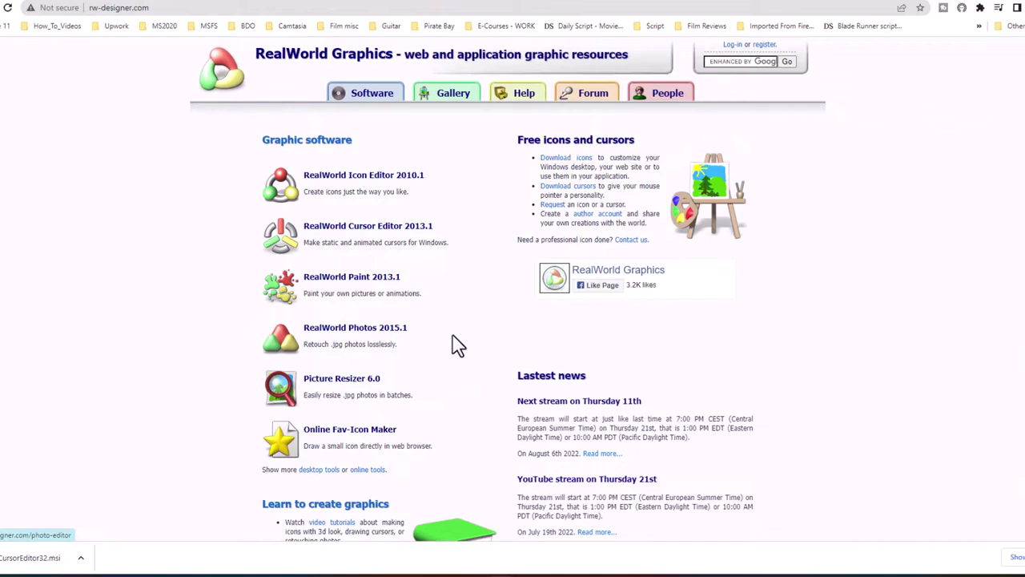
left_click(387, 240)
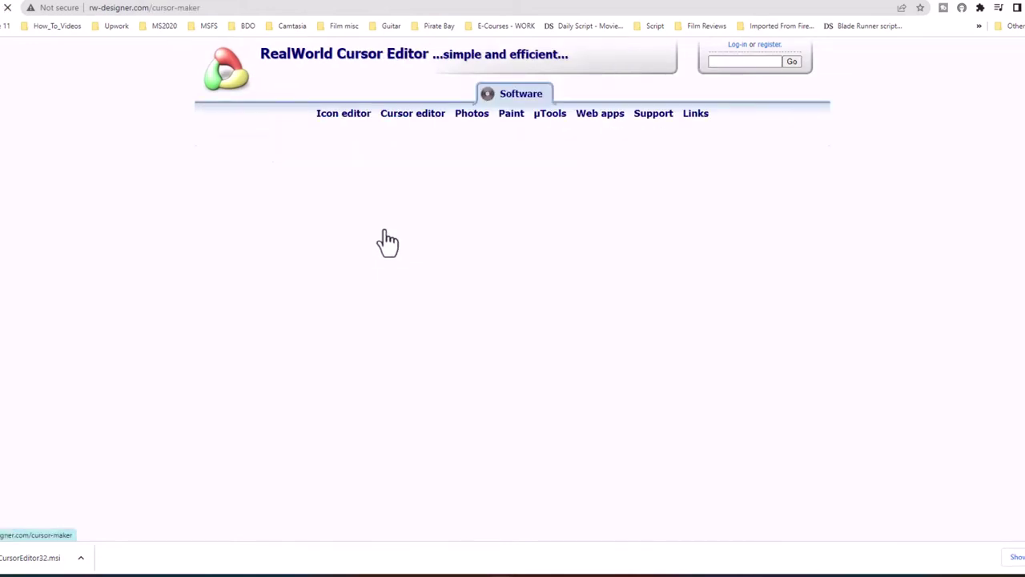
left_click(453, 93)
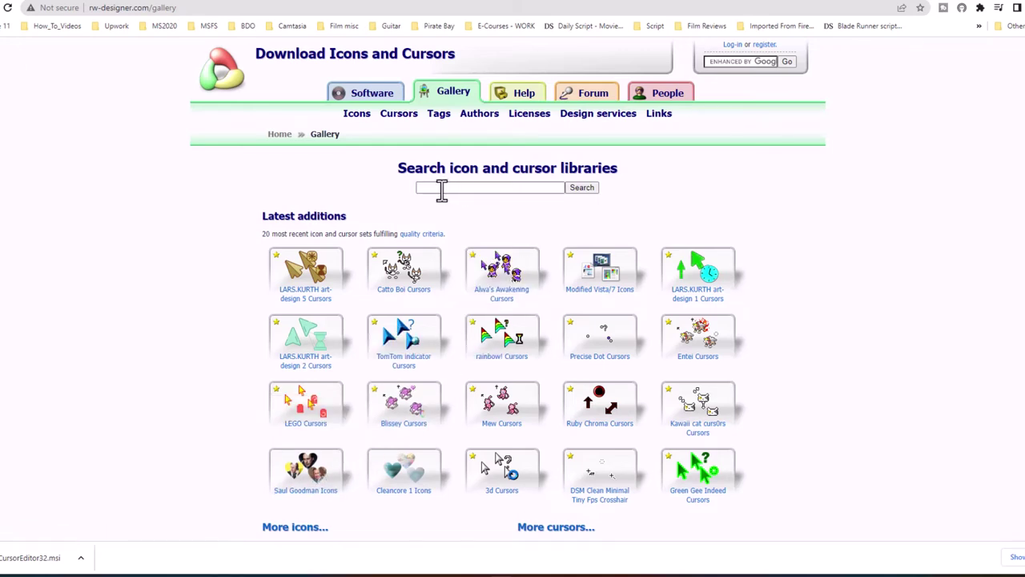
left_click(441, 190)
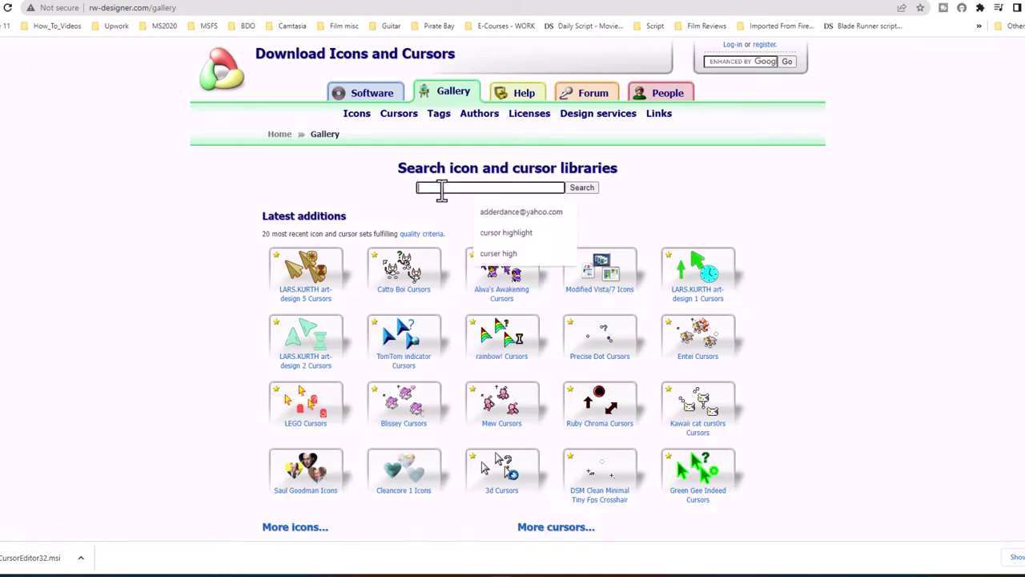
left_click(505, 233)
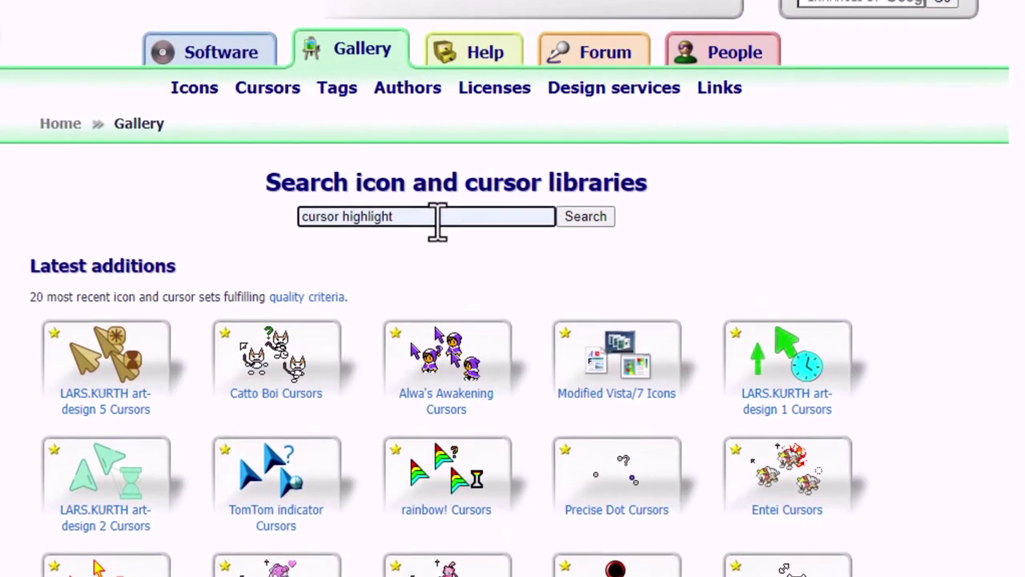
Search the gallery, compare the result colours and download the Highlight Blue 10 cursor set.
left_click(570, 217)
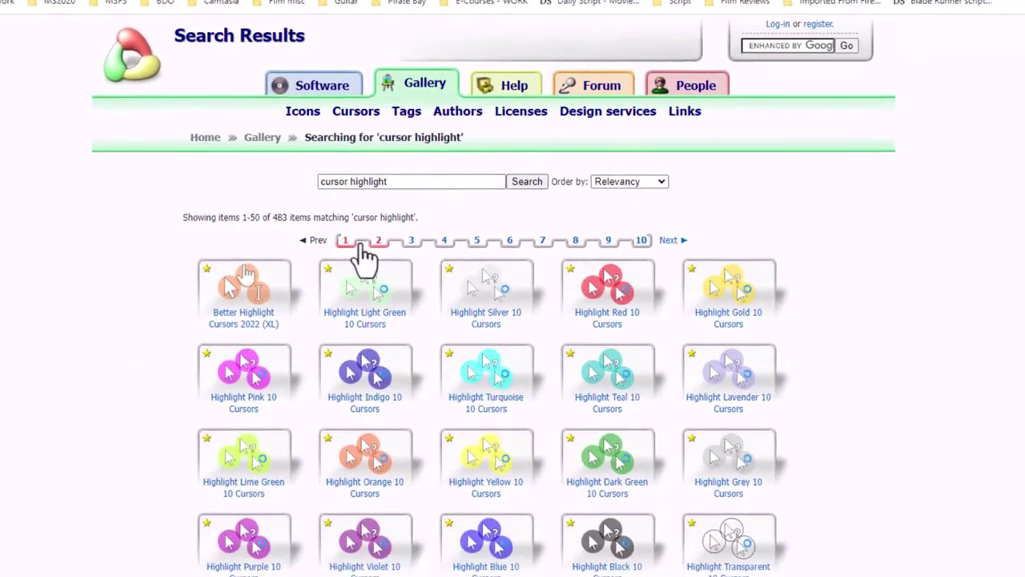
mouse_move(97, 343)
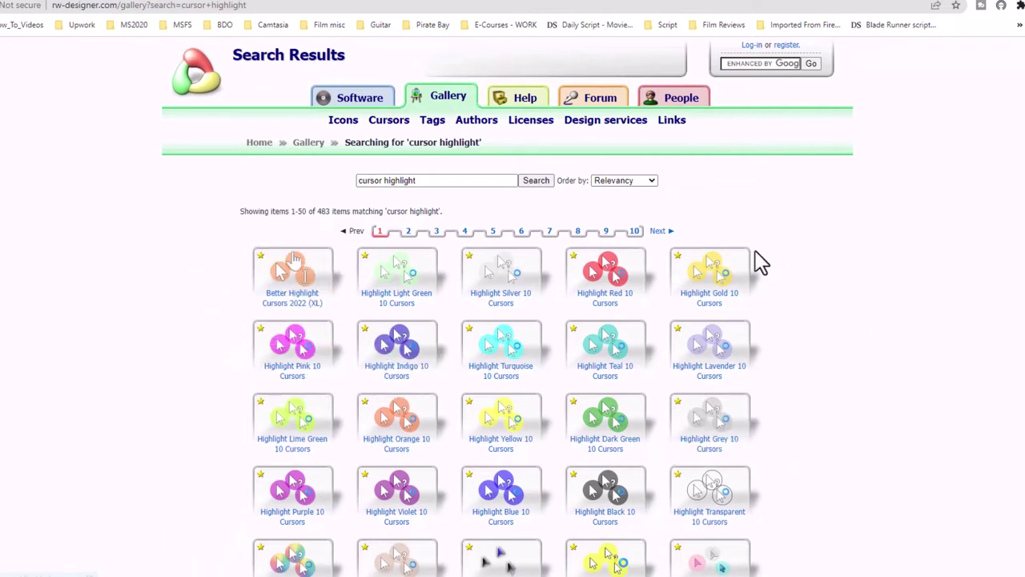
mouse_move(548, 354)
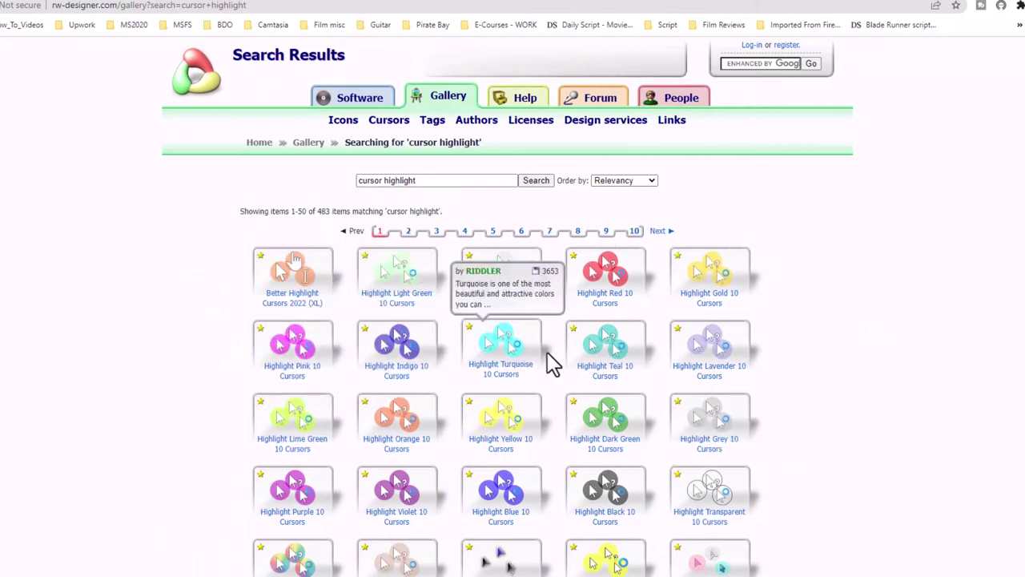
mouse_move(395, 445)
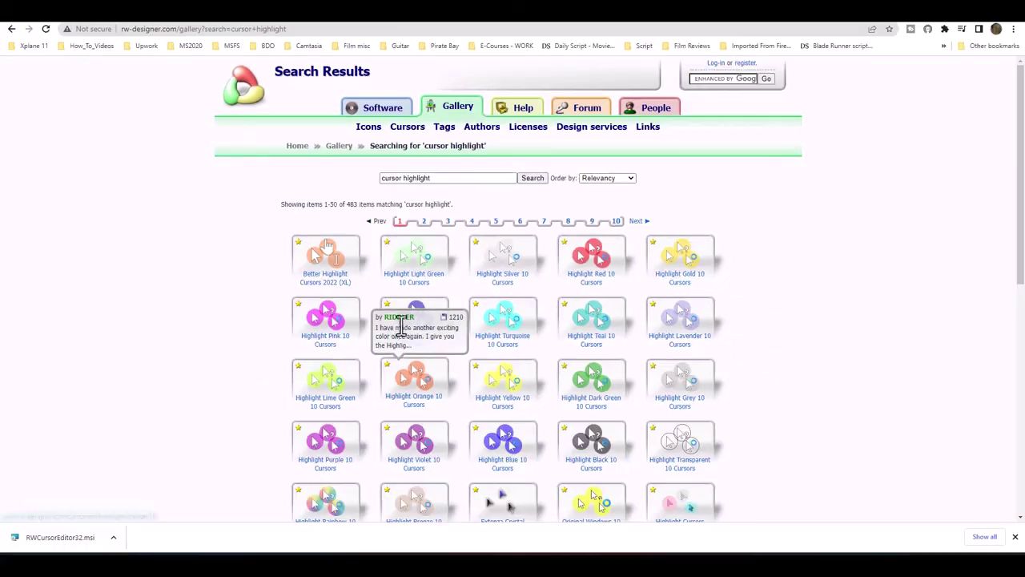
mouse_move(327, 383)
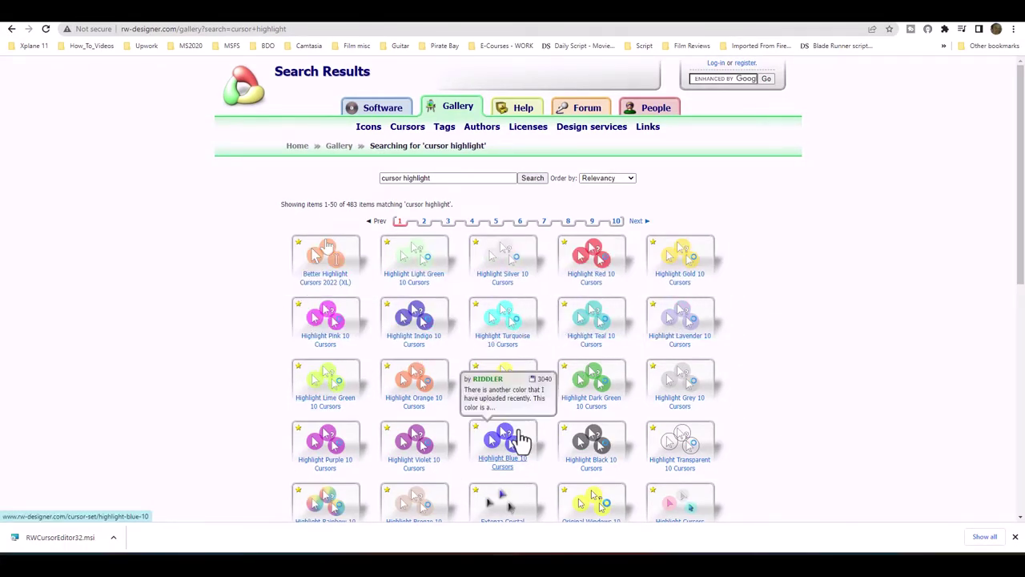
mouse_move(579, 319)
mouse_move(504, 465)
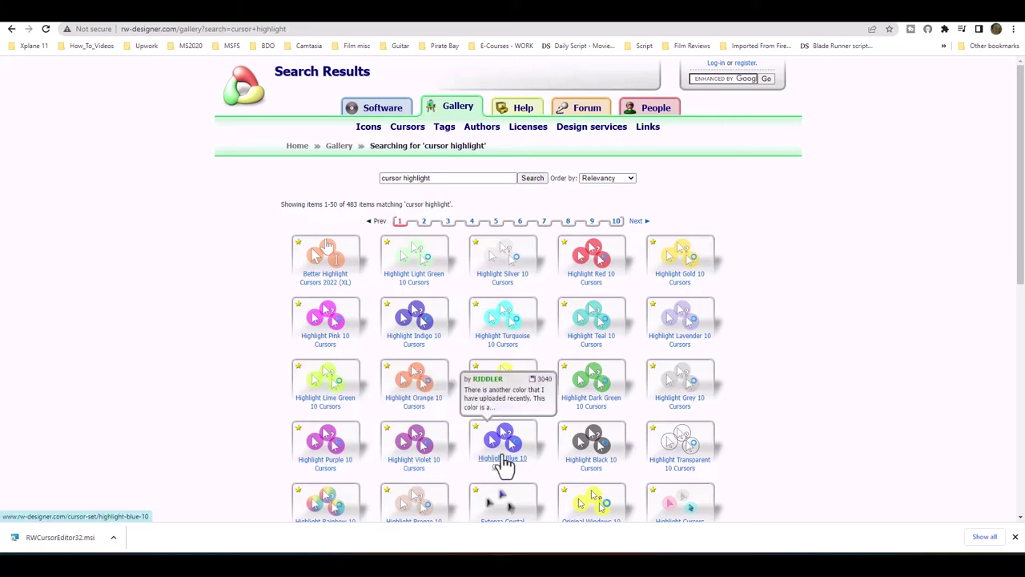
mouse_move(590, 353)
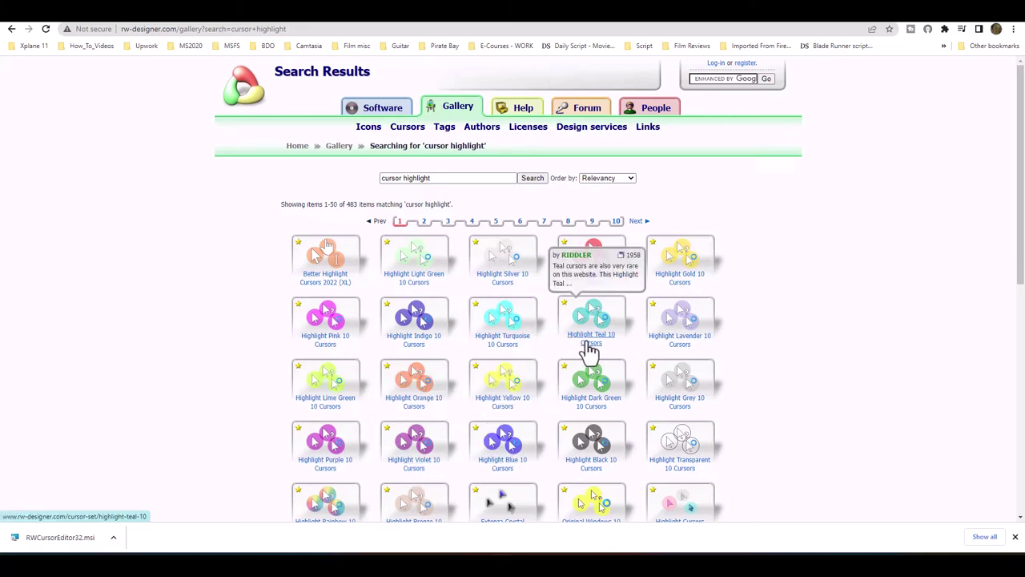
mouse_move(526, 376)
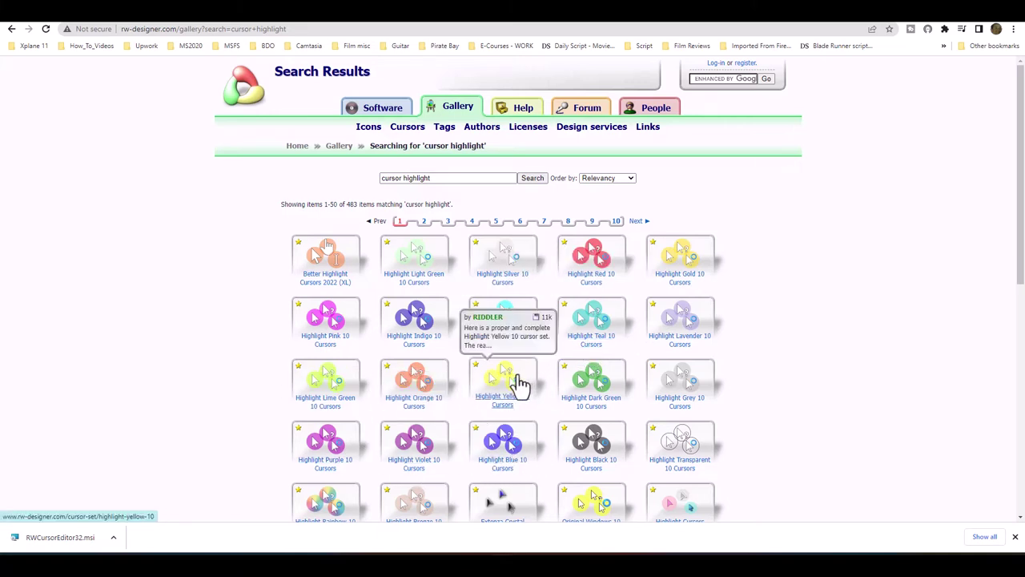
left_click(502, 443)
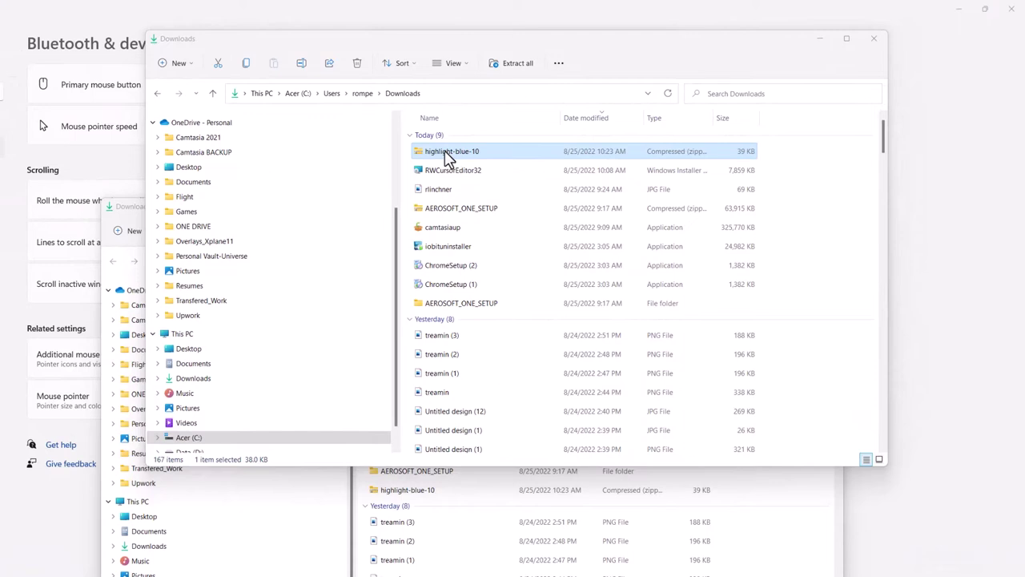
Extract highlight-blue-10.zip into the Desktop's Cursor Files folder.
right_click(446, 157)
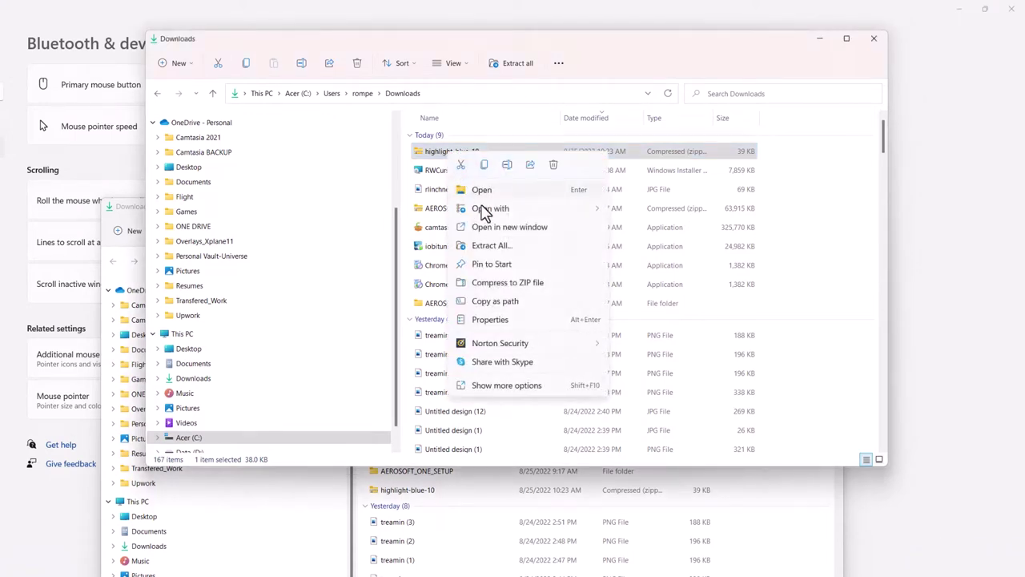
left_click(492, 247)
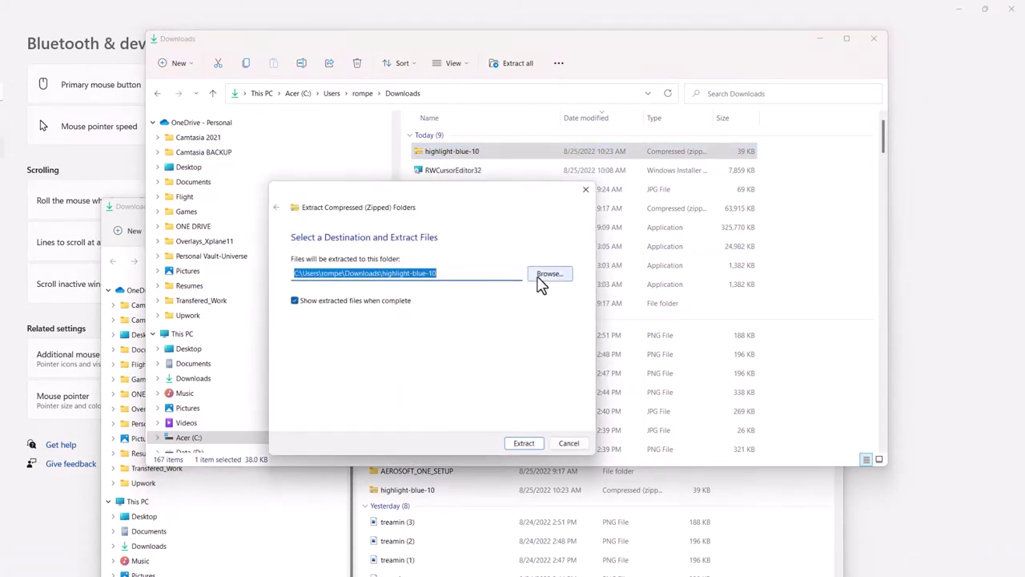
left_click(547, 274)
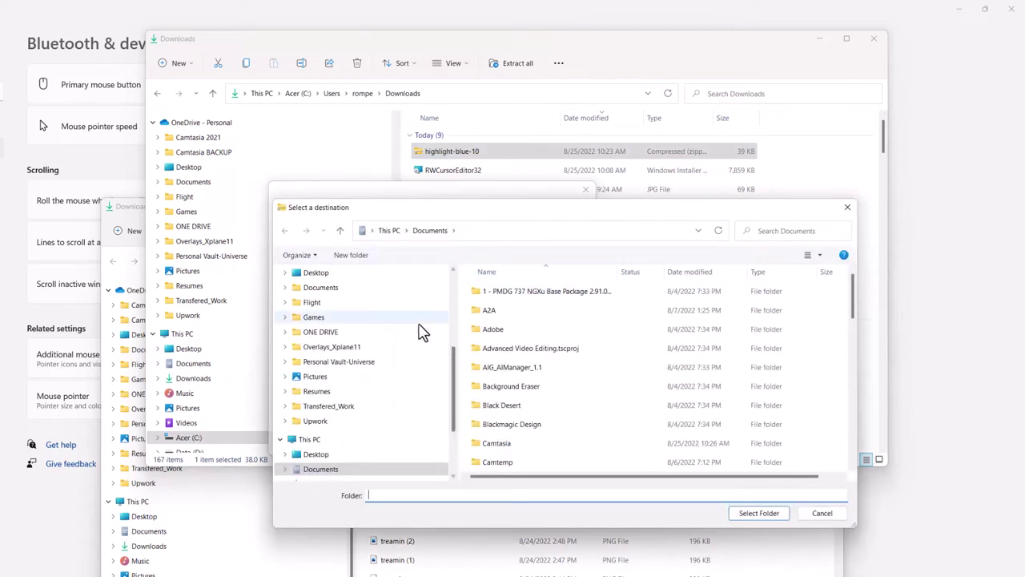
left_click(321, 274)
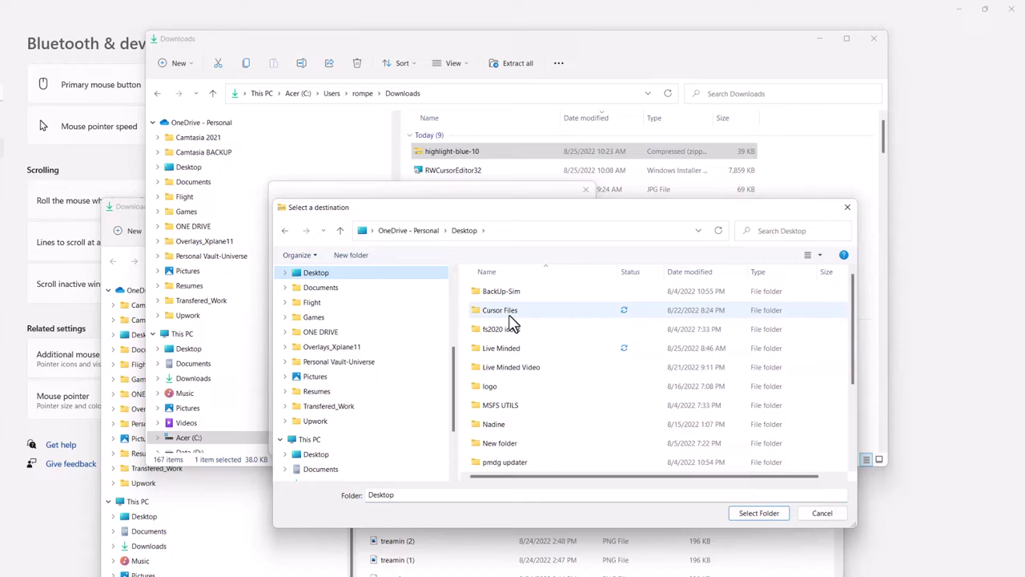
double_click(509, 314)
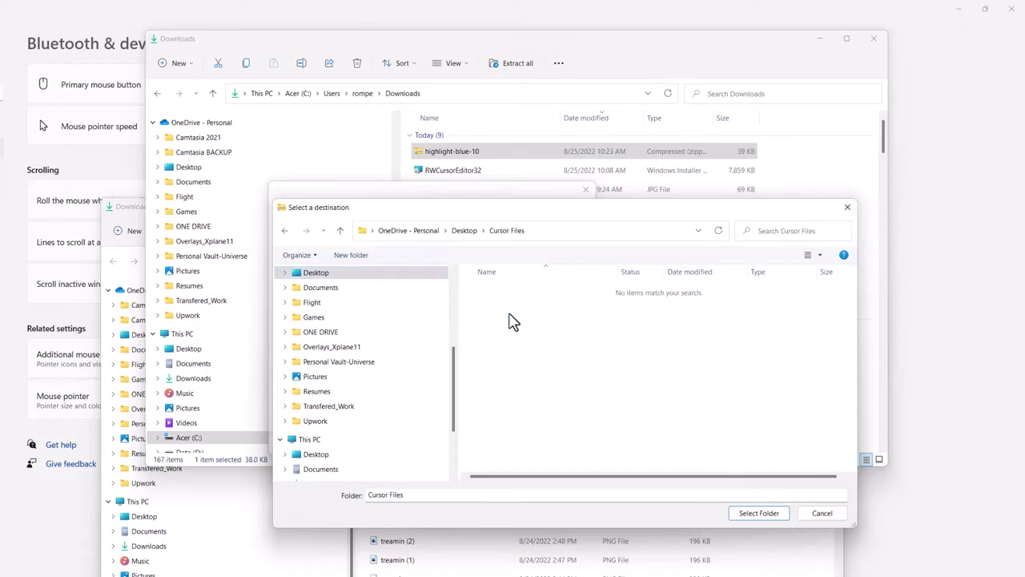
left_click(757, 517)
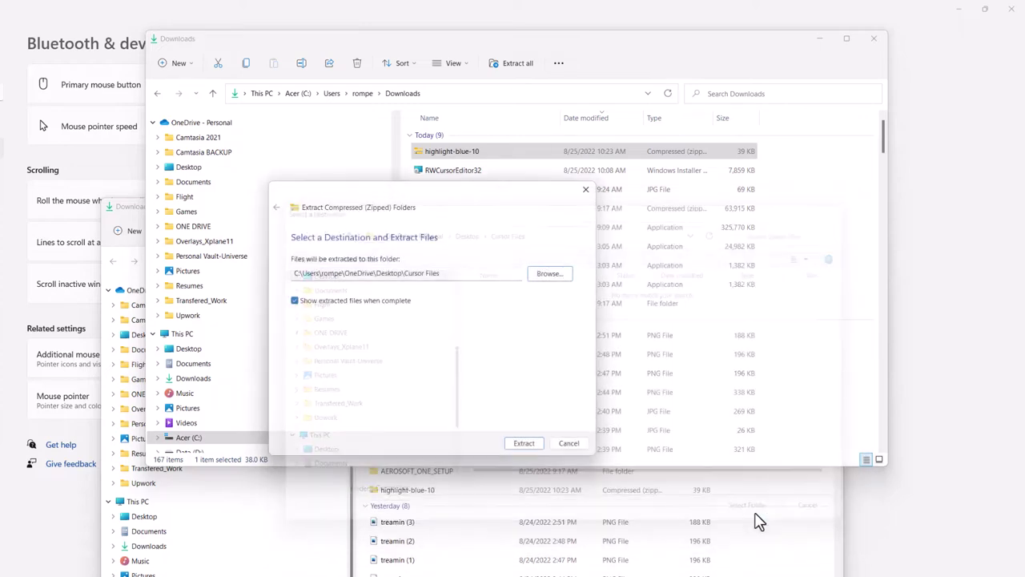
left_click(536, 445)
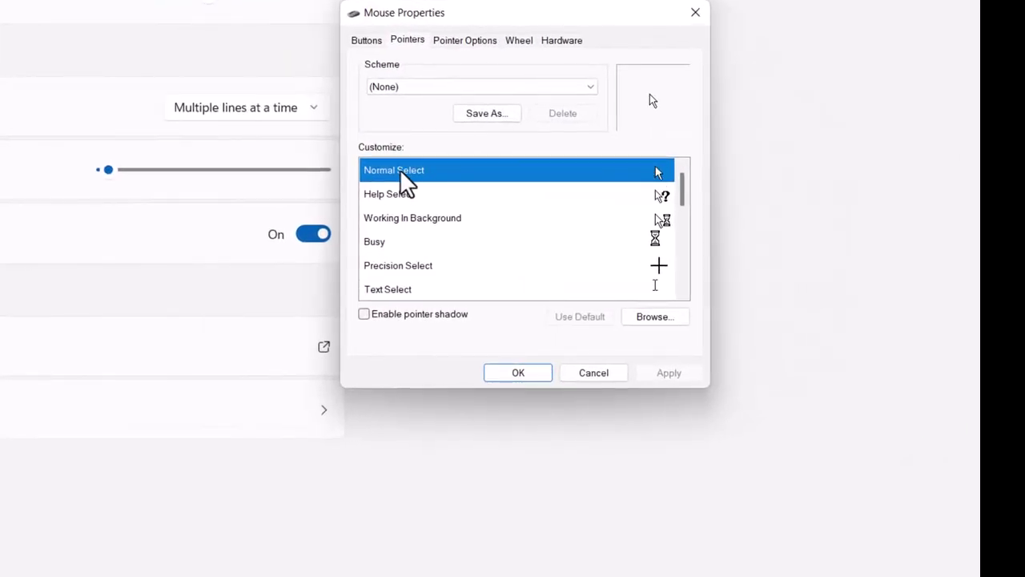
Load the Normal Select cursor file from Desktop > Cursor Files as the Normal Select pointer.
left_click(654, 316)
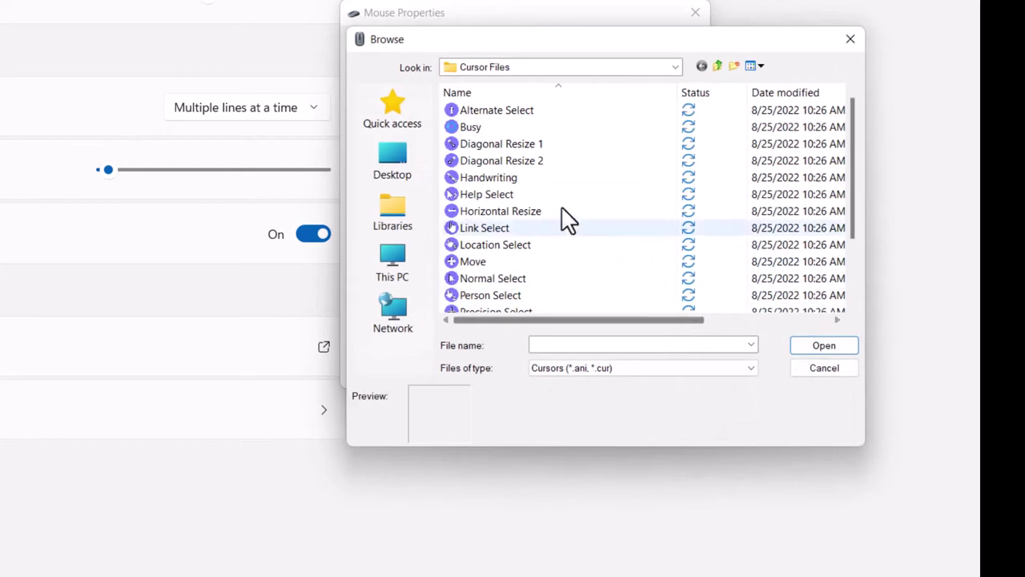
left_click(404, 157)
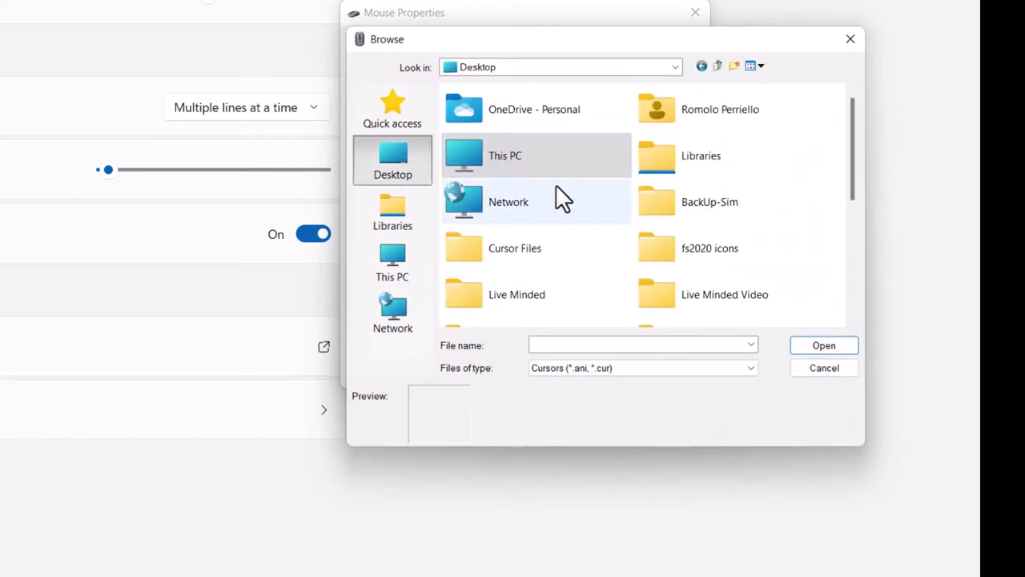
double_click(516, 161)
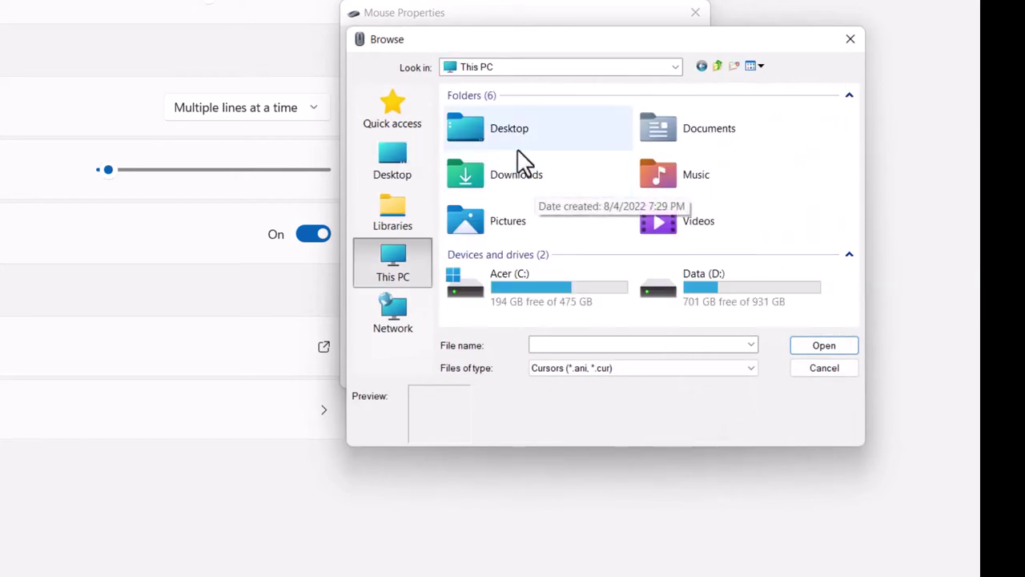
double_click(516, 149)
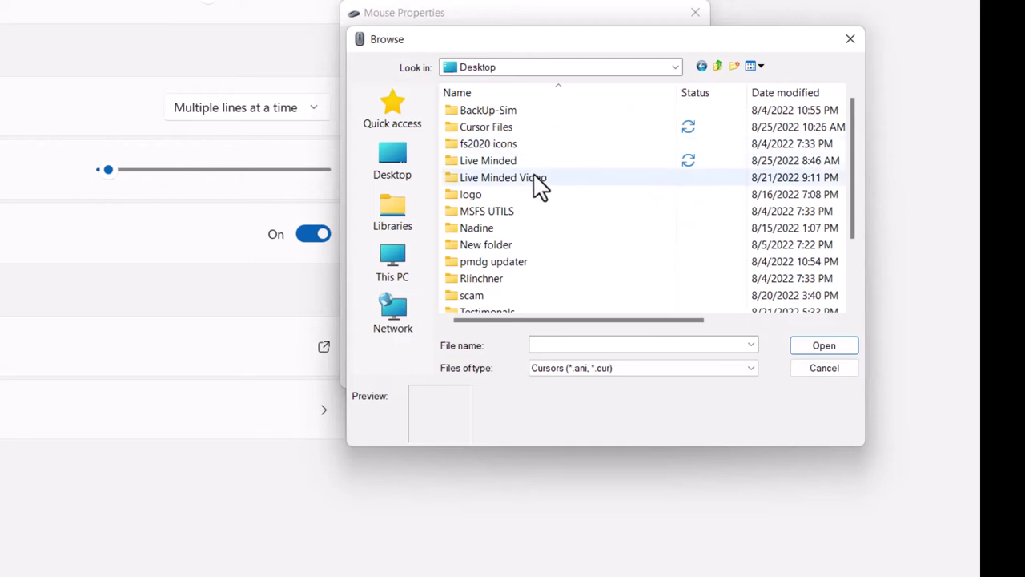
double_click(494, 129)
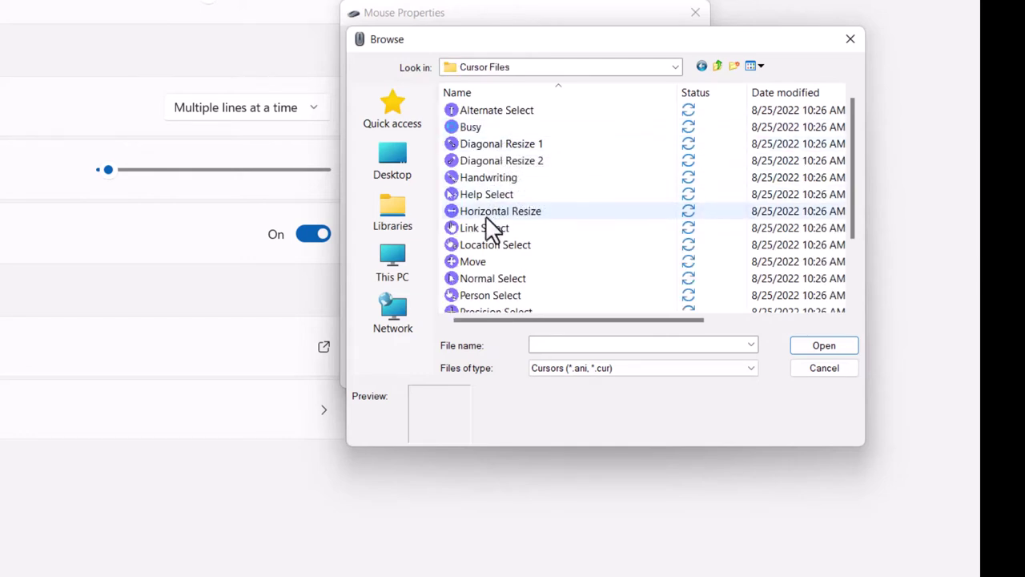
left_click(478, 272)
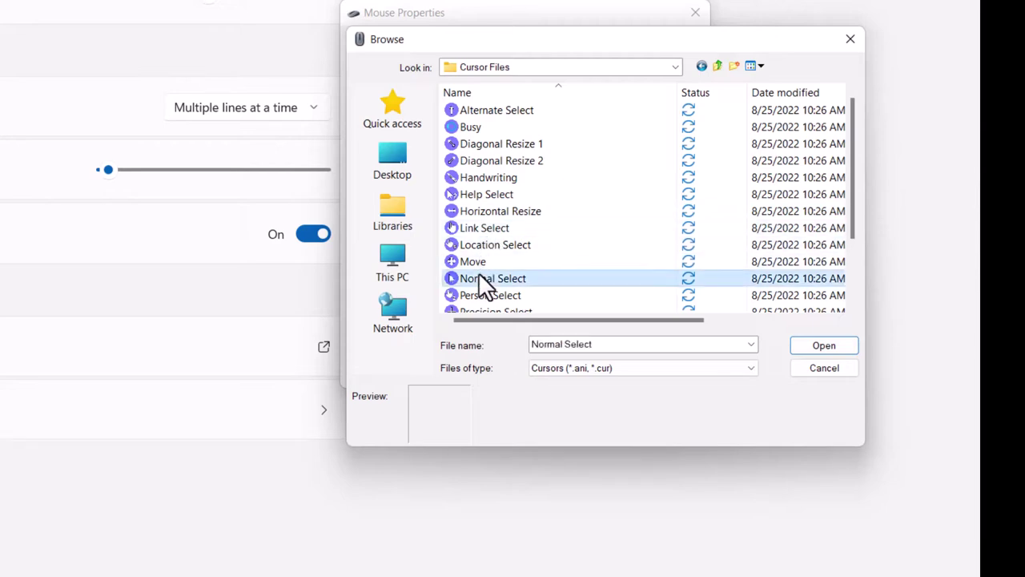
left_click(816, 349)
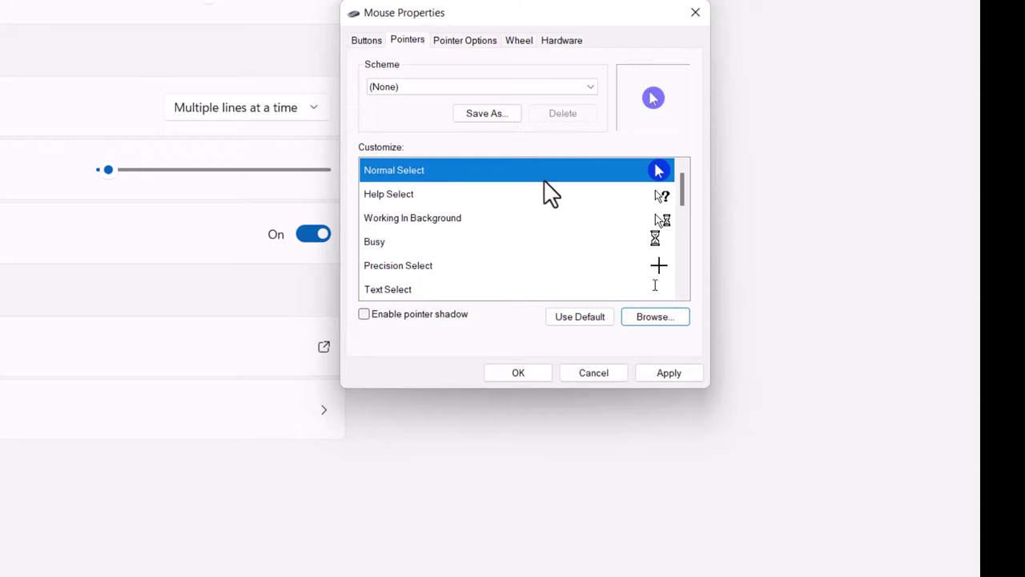
Apply the new Normal Select pointer and close Mouse Properties with OK.
left_click(667, 372)
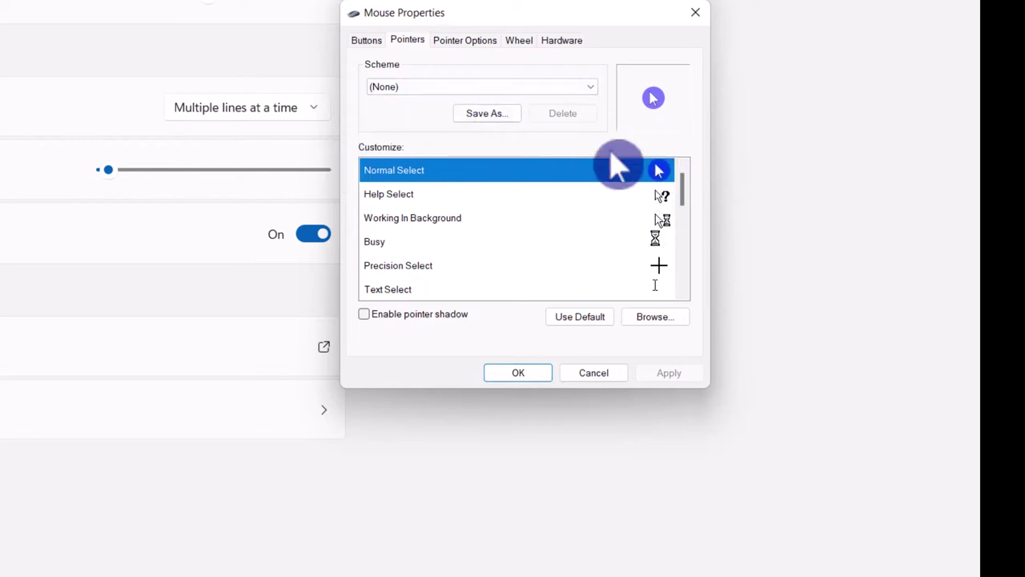
left_click(529, 372)
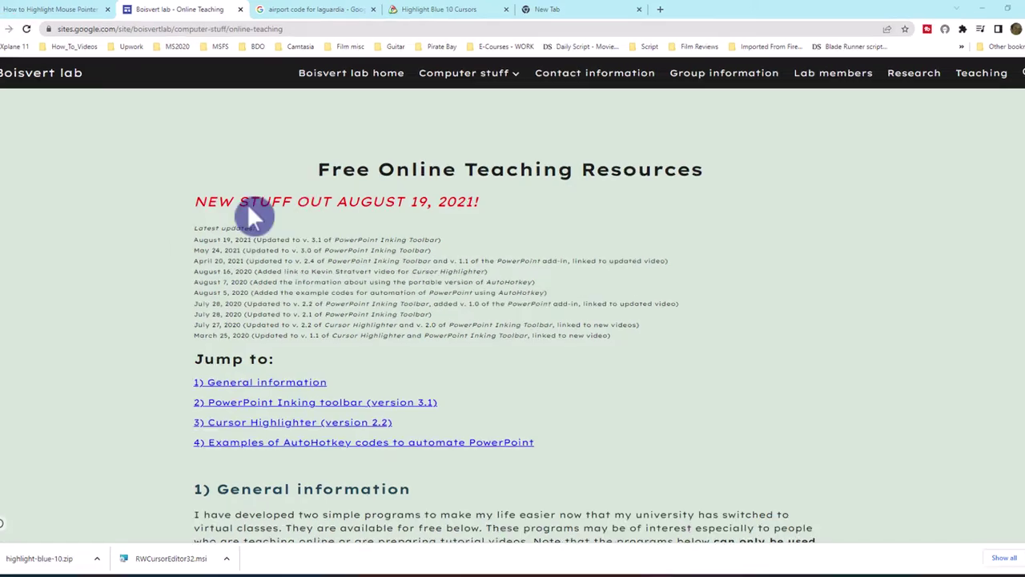
Scroll the teaching resources page down to section 3) Cursor Highlighter (version 2.2).
scroll(246, 210, "down", 1)
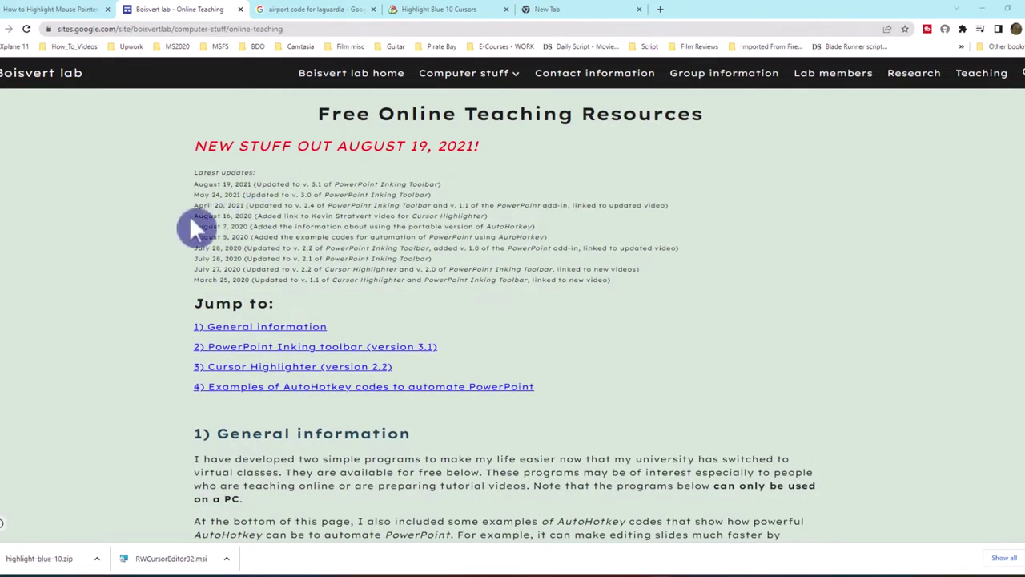
scroll(178, 222, "down", 15)
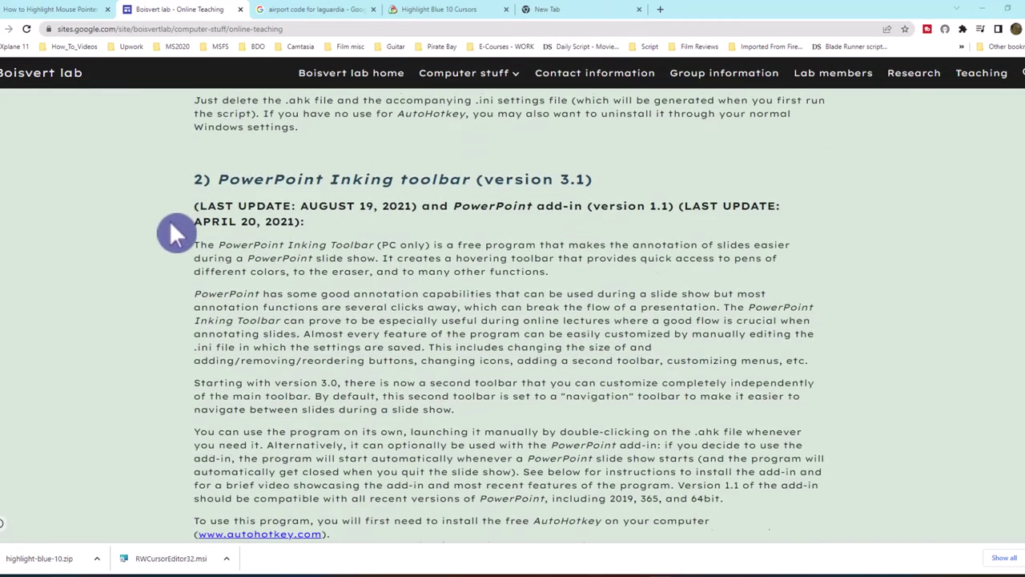
scroll(171, 227, "down", 10)
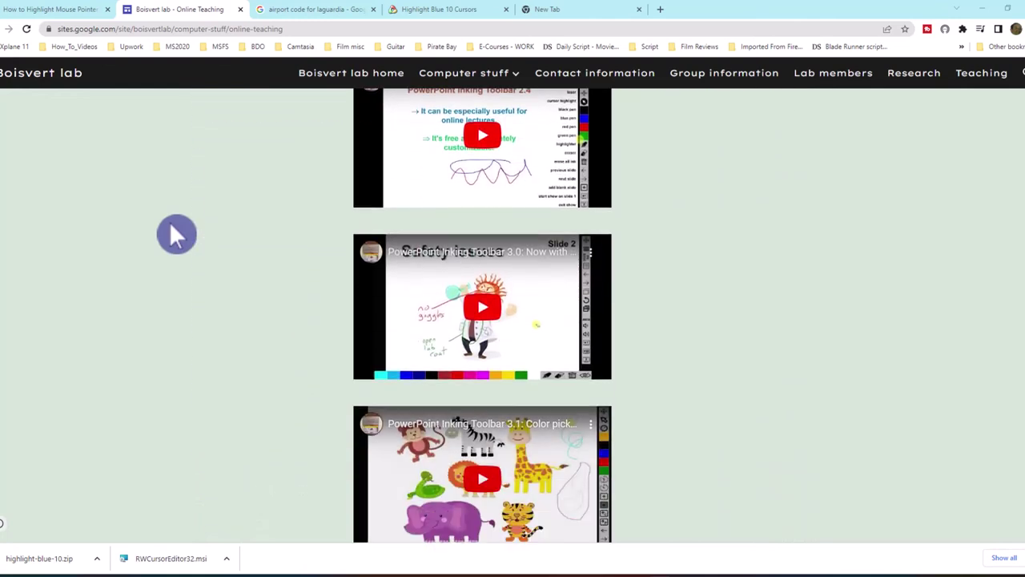
scroll(176, 234, "down", 3)
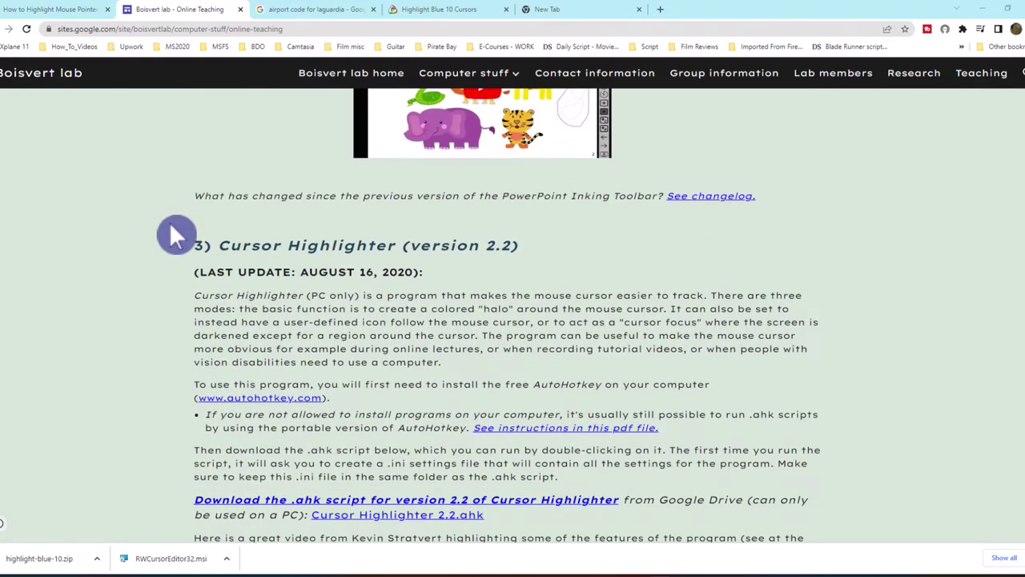
scroll(173, 230, "down", 1)
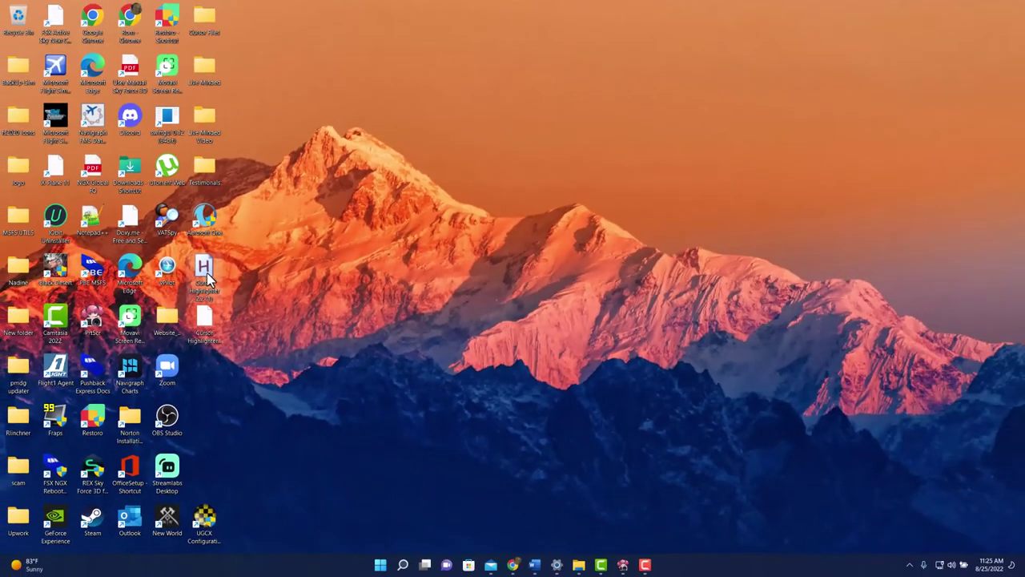
Launch the Cursor Highlighter 2.2 script from the desktop and confirm its tray icon is running.
double_click(205, 274)
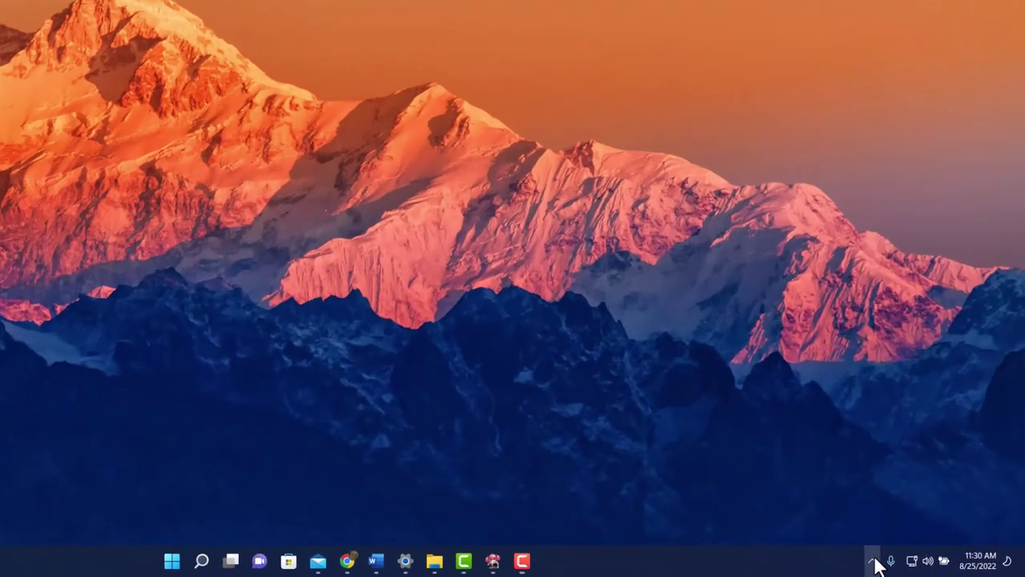
left_click(909, 564)
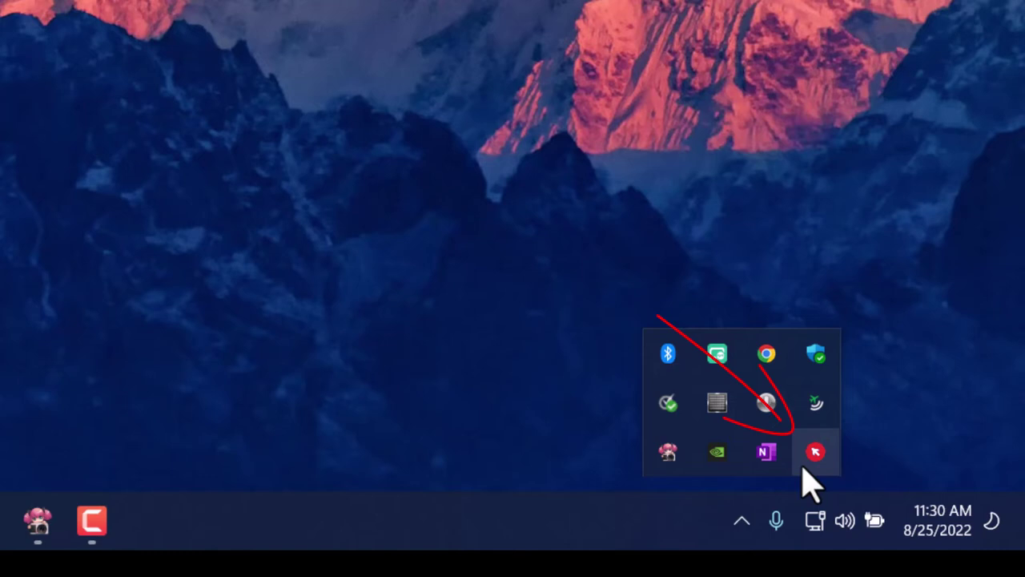
left_click(804, 470)
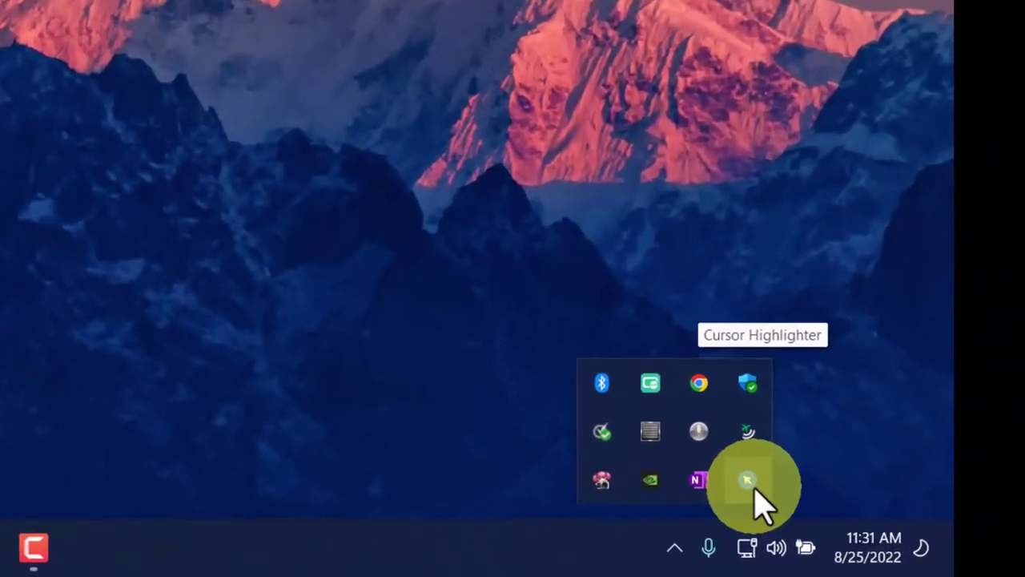
Try the pen picture cursor, then switch Cursor Highlighter to cursor focus spotlight mode.
right_click(749, 480)
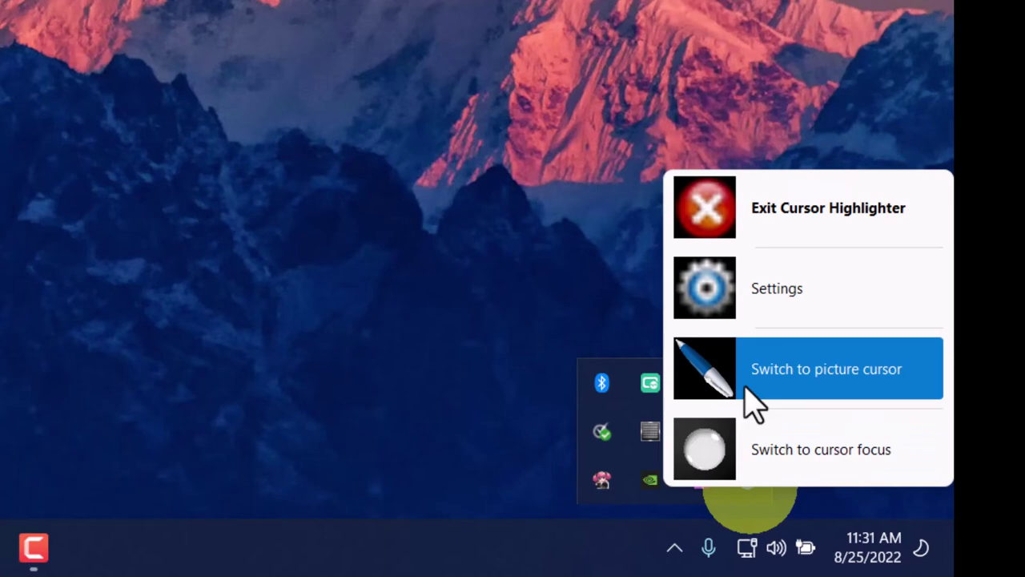
left_click(753, 404)
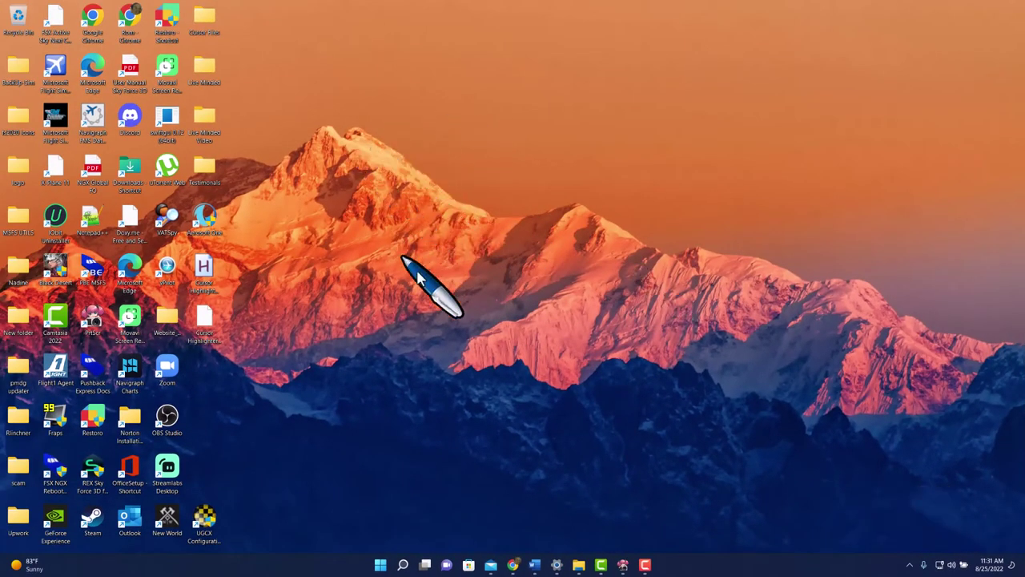
left_click(909, 565)
right_click(896, 537)
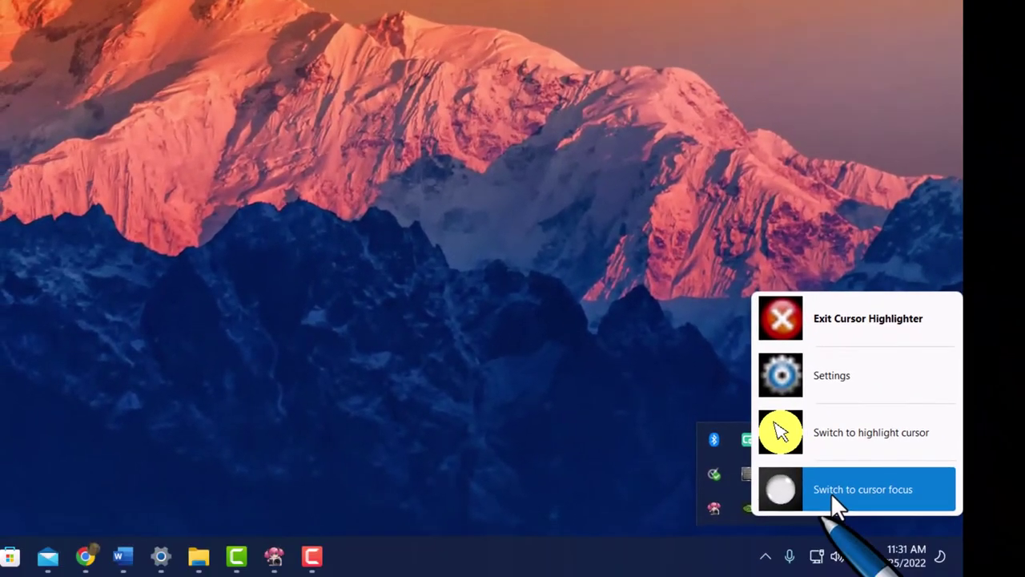
left_click(830, 492)
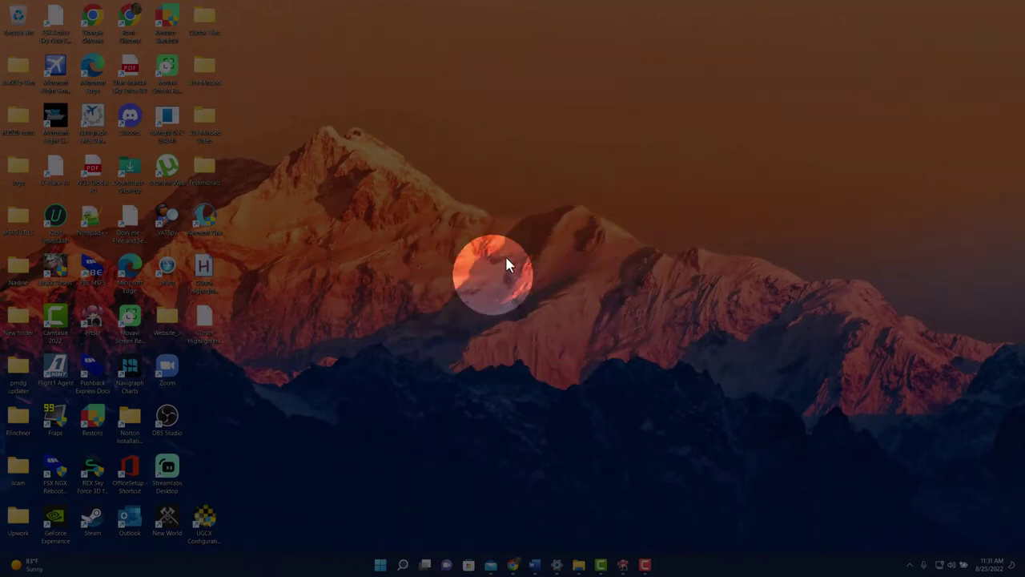
left_click(910, 564)
right_click(935, 542)
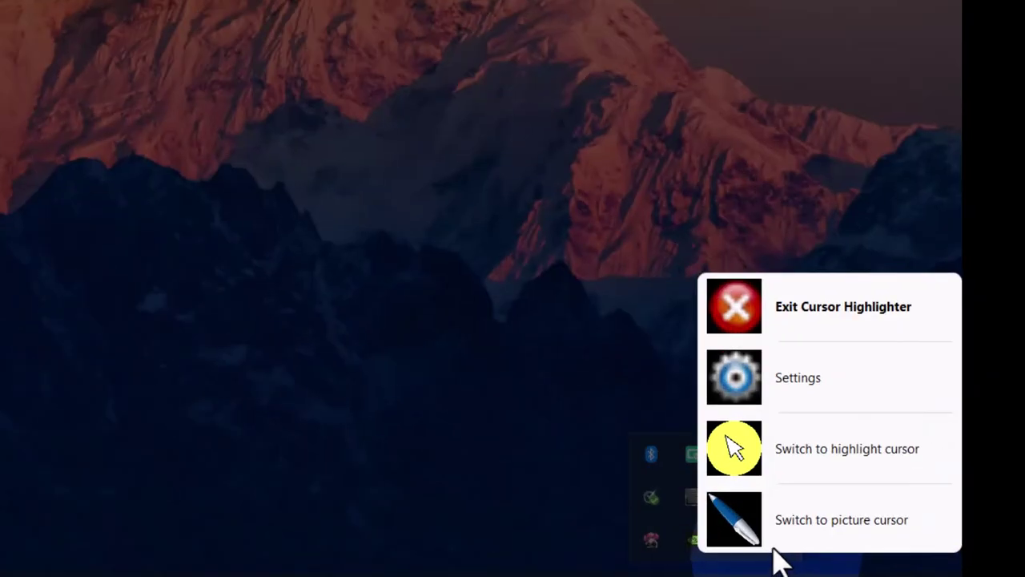
Open Cursor Highlighter's Options at the Highlight settings page.
left_click(781, 399)
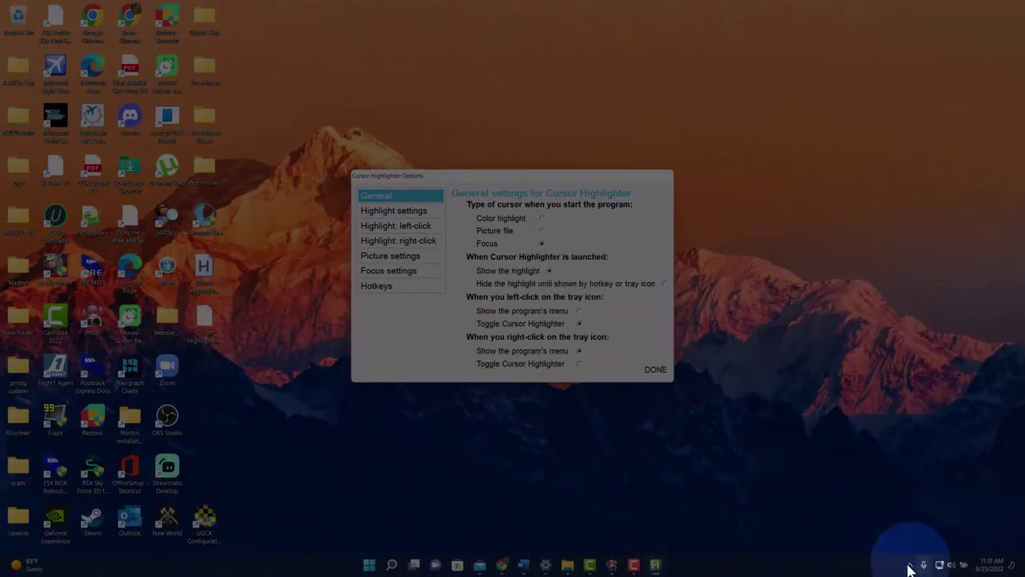
left_click(910, 564)
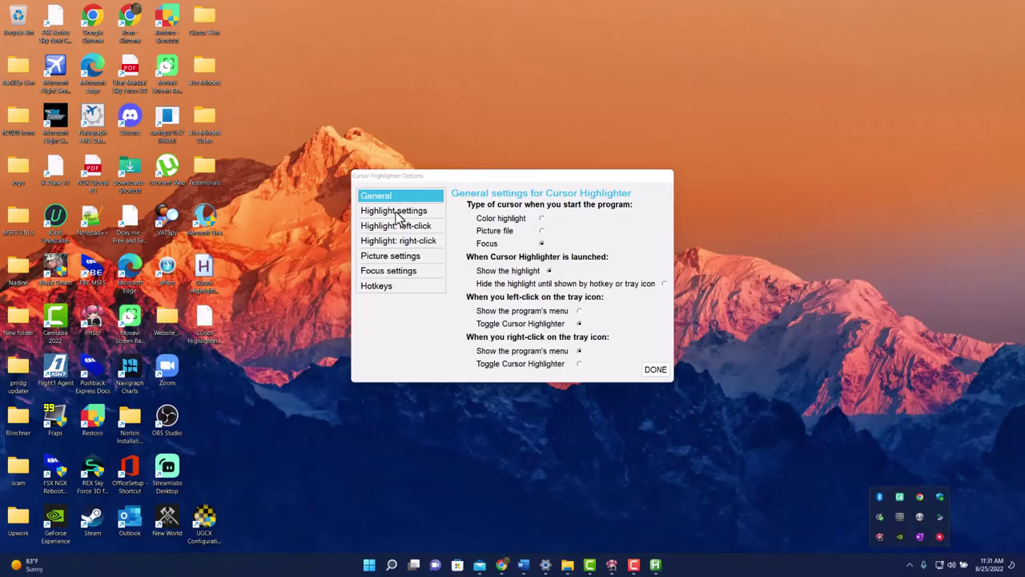
left_click_drag(428, 180, 414, 200)
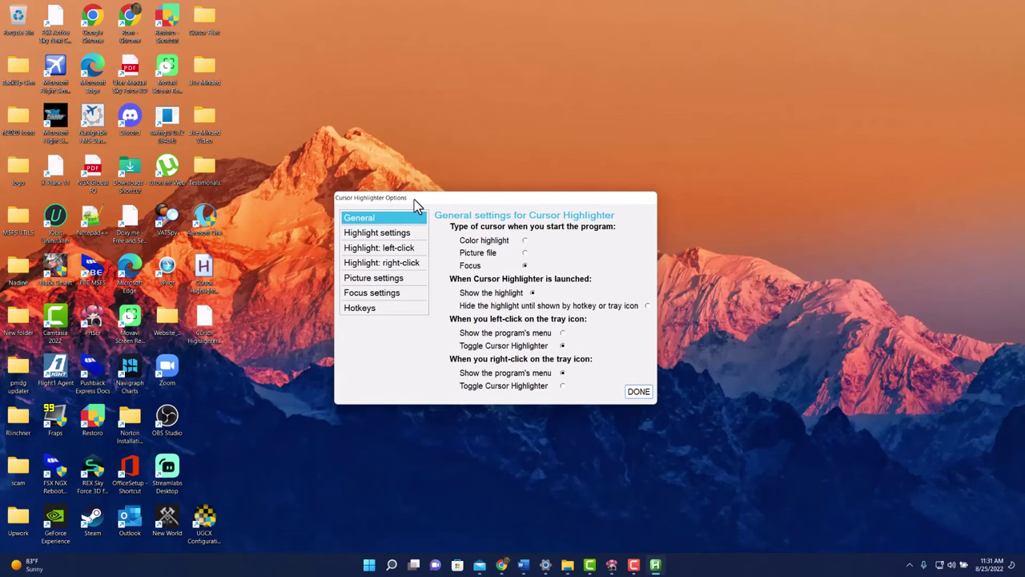
left_click(393, 234)
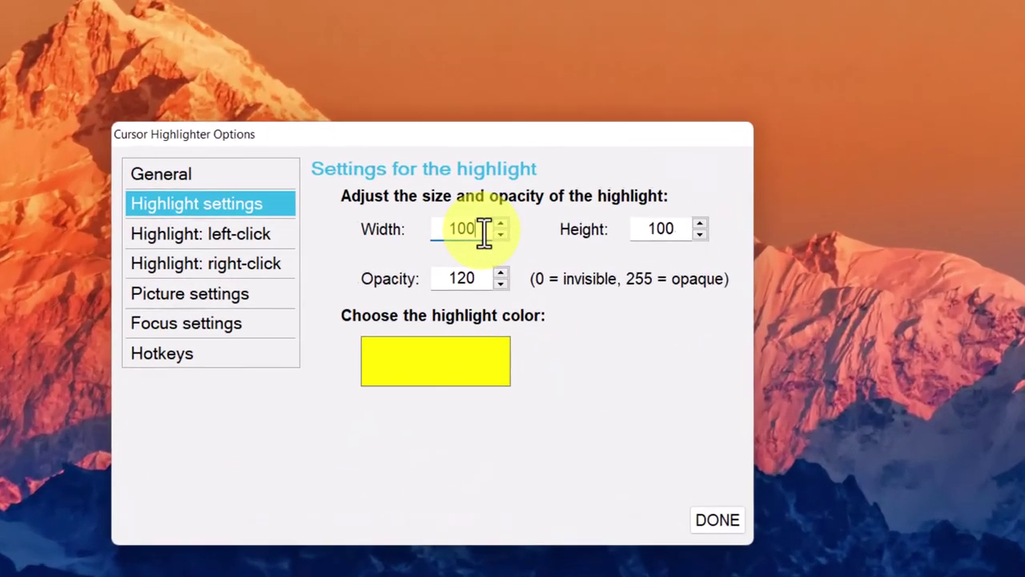
Set the highlight Width to 500 and Height to 500.
double_click(501, 245)
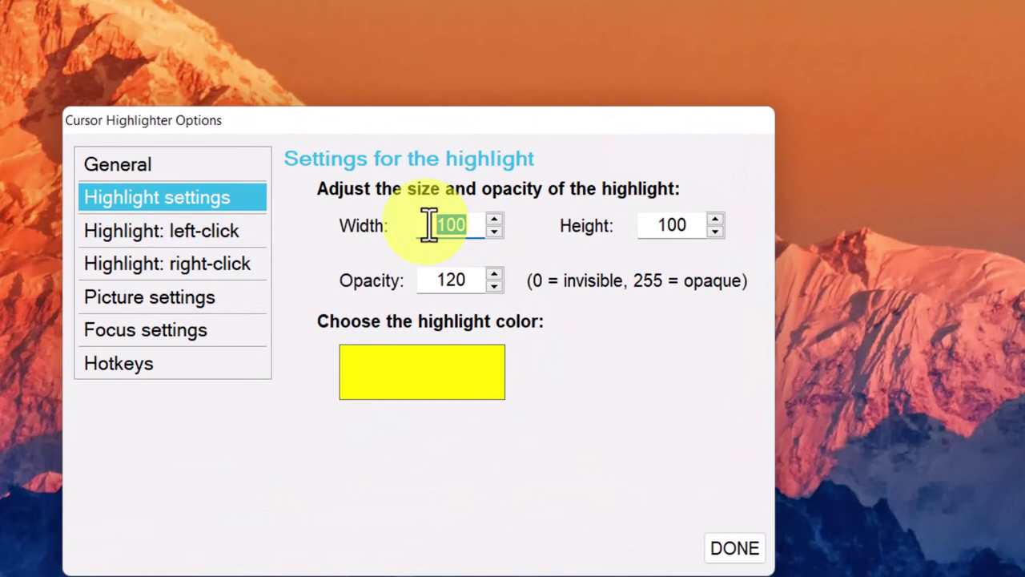
type("500")
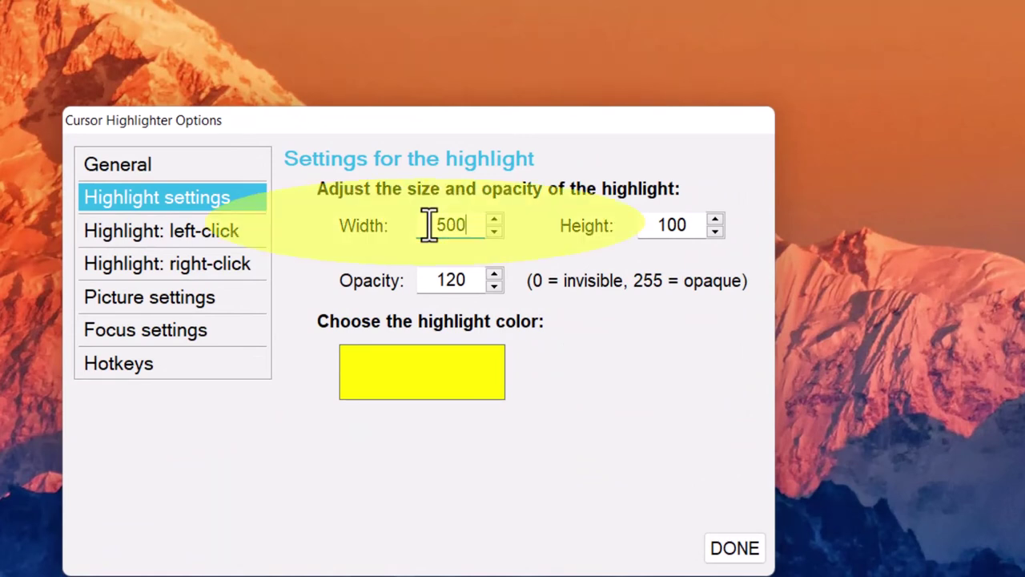
key("Tab")
type("580")
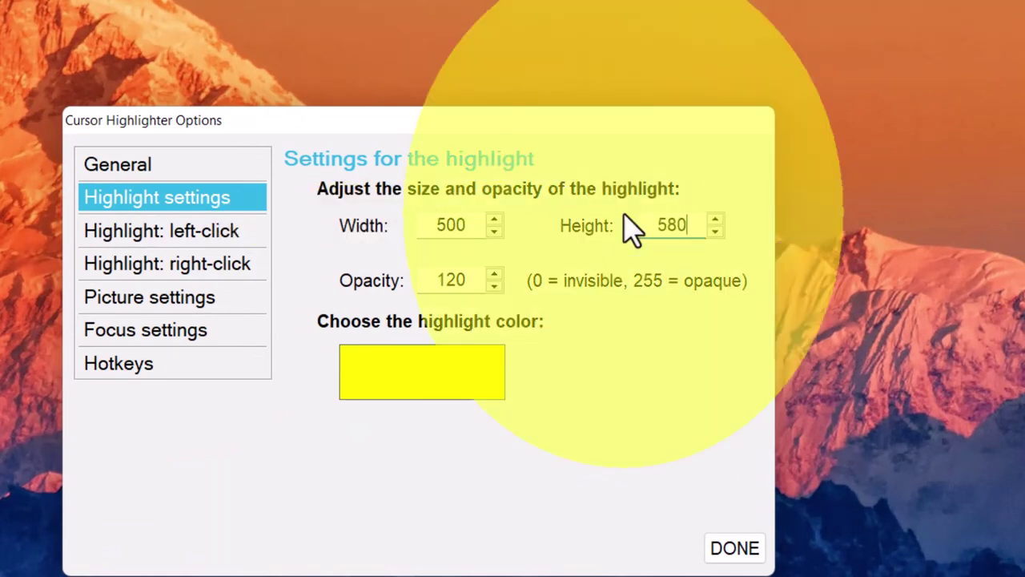
key("BackSpace")
key("BackSpace")
type("00")
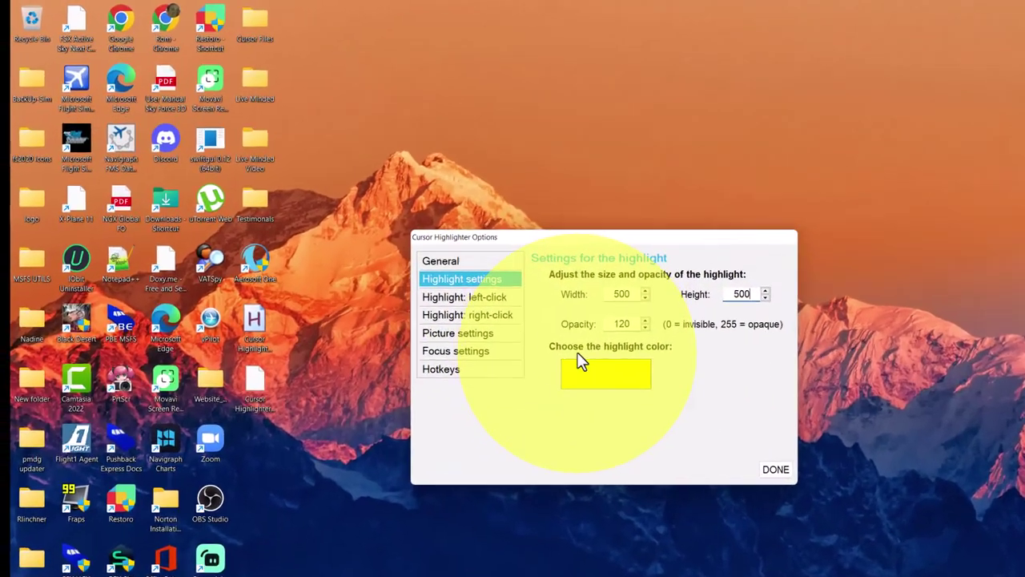
Change the Cursor Highlighter highlight colour to a green shade.
left_click(476, 306)
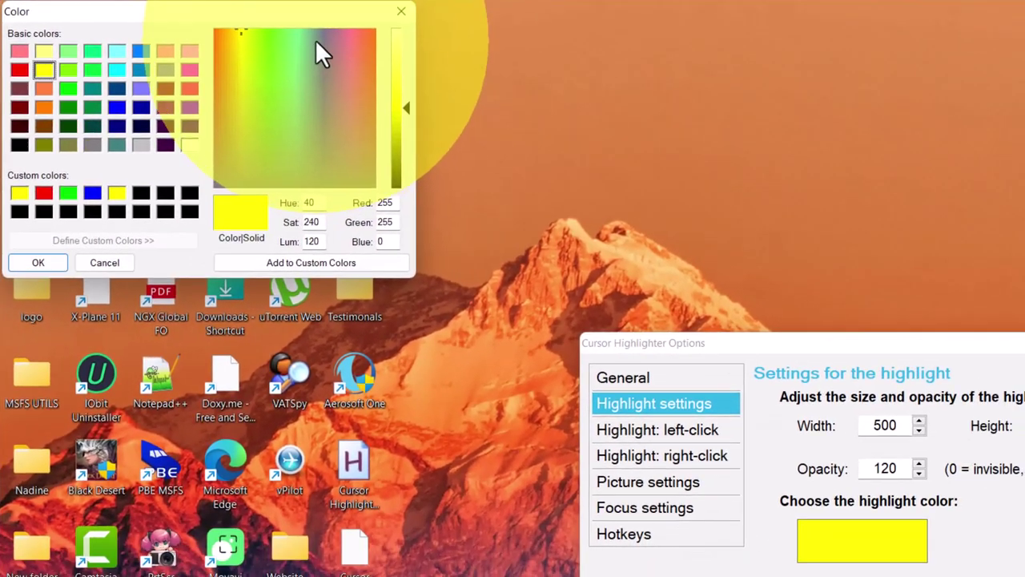
left_click(387, 118)
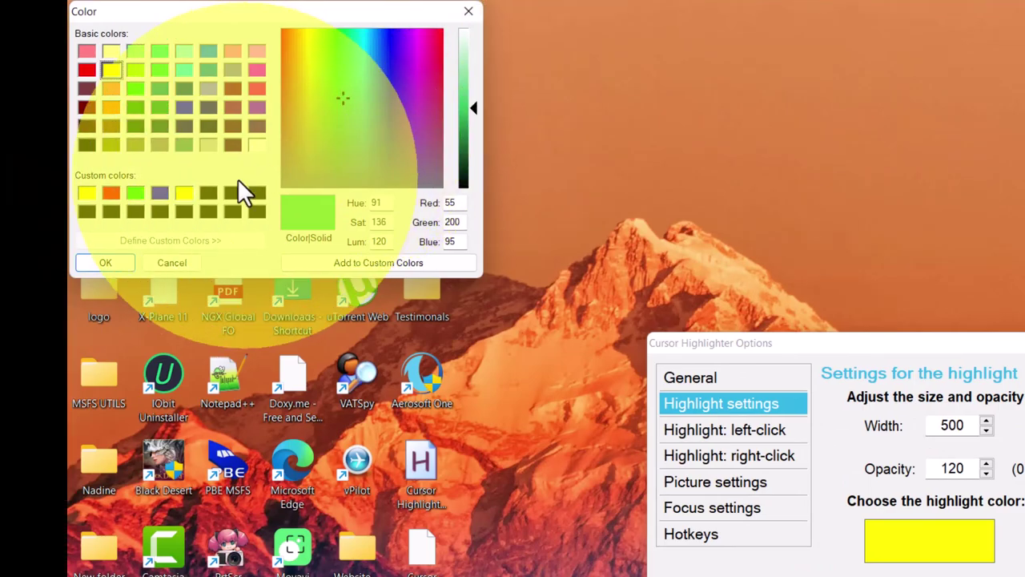
left_click(58, 263)
Check the hotkey settings, then set the highlight width and height back to 100.
left_click(624, 533)
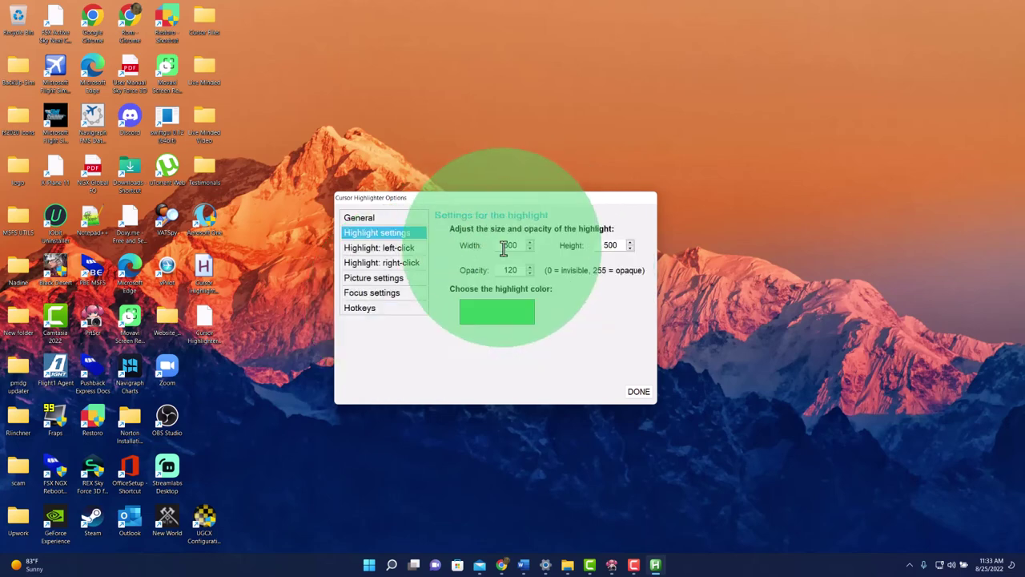
left_click_drag(504, 249, 524, 247)
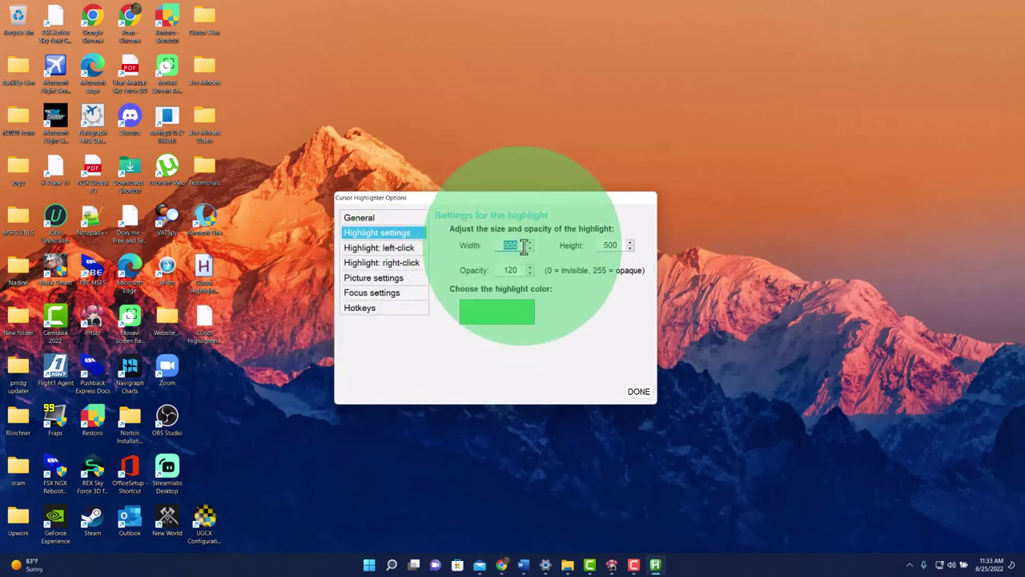
type("100100")
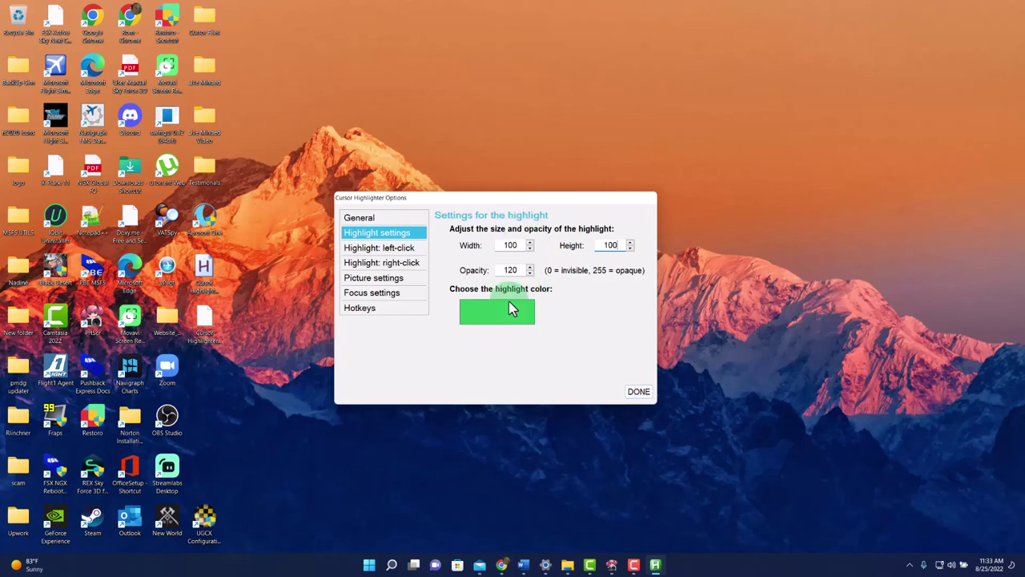
Pick a blue shade as the highlight colour instead of green.
left_click(509, 304)
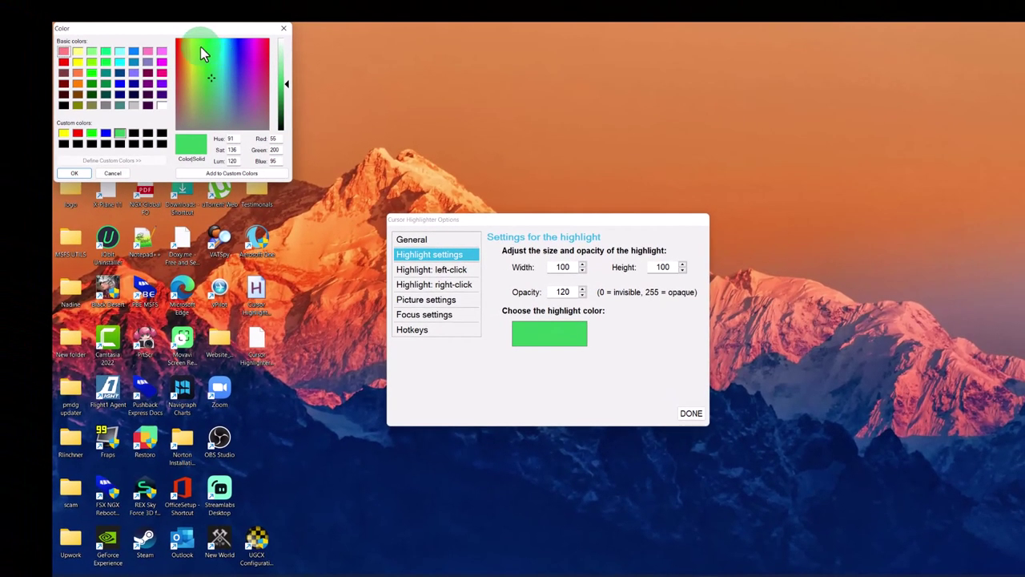
left_click(198, 46)
left_click(231, 44)
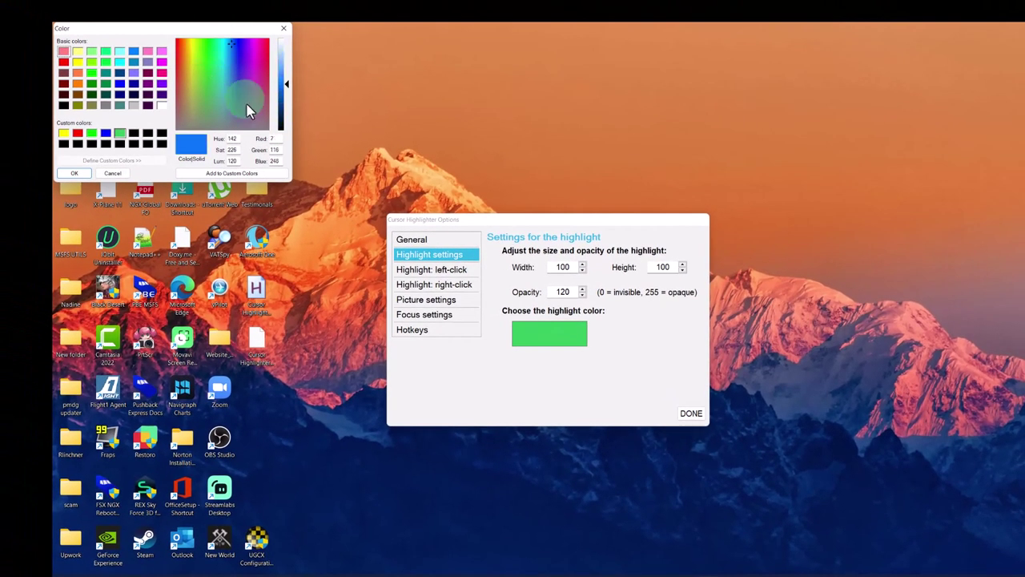
left_click(74, 173)
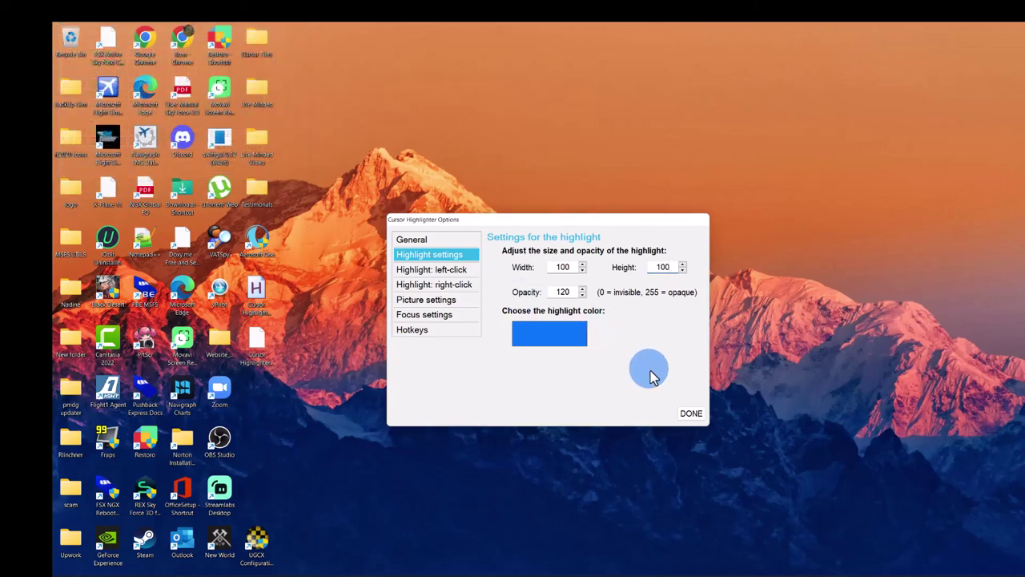